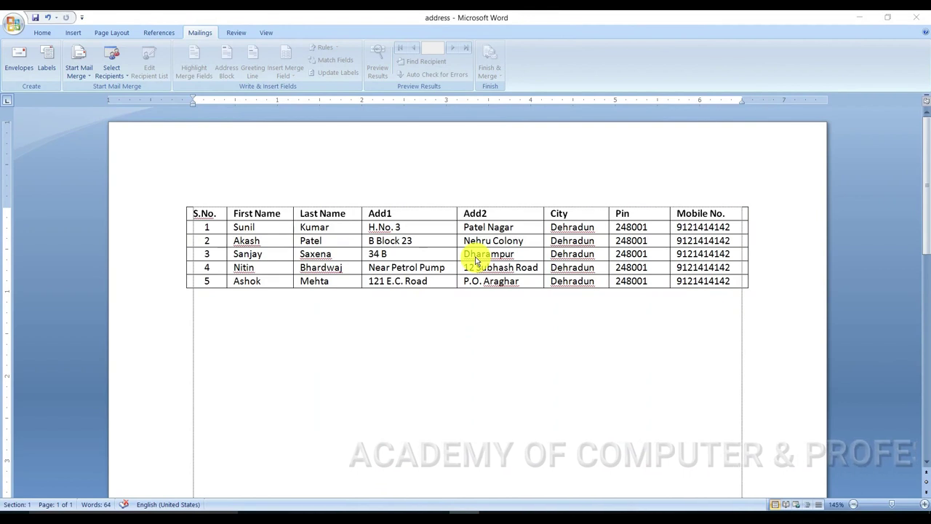
# Close the address document and draft a new letter with "To,", "Dear", =rand(2,4) sample paragraphs and "From".
pyautogui.hotkey('ctrl', 'w')
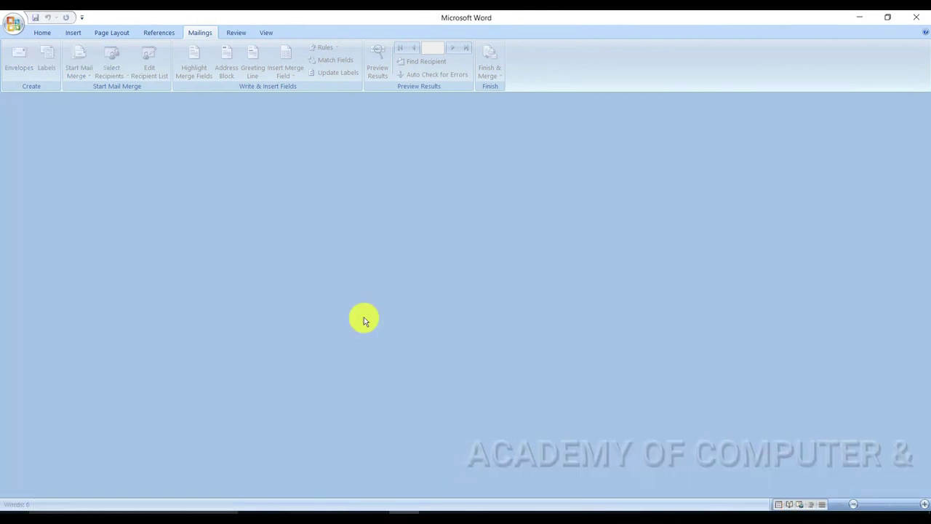
pyautogui.hotkey('ctrl', 'n')
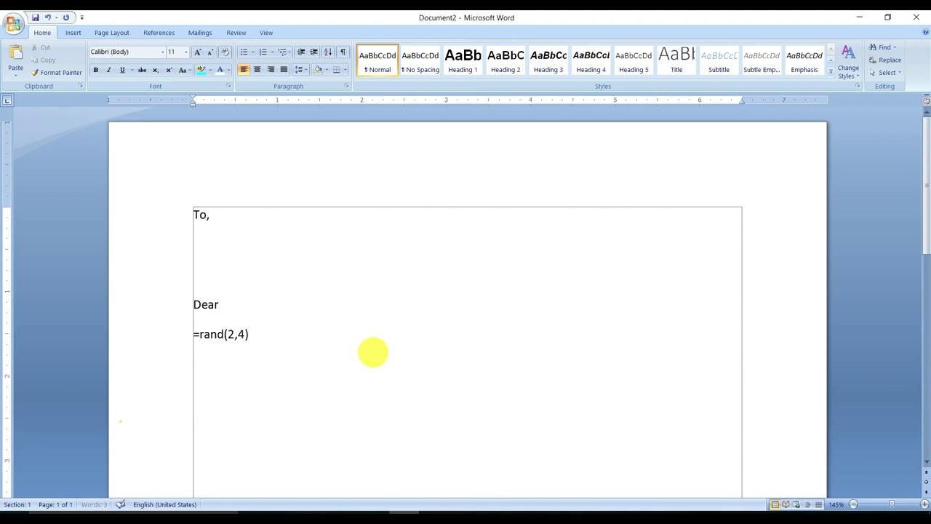
pyautogui.press('Return')
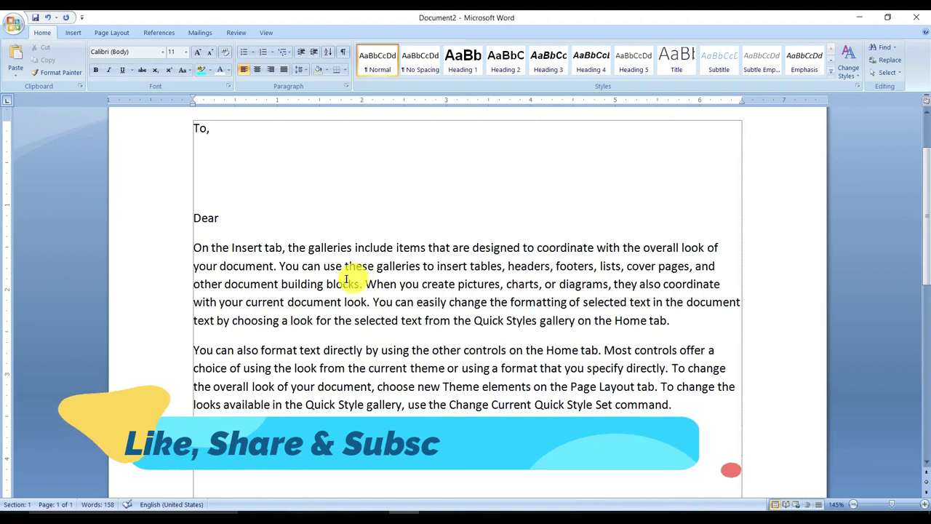
# Review the drafted letter from "To," to "Dear" and save it under the file name letter.
pyautogui.scroll(2, 346, 280)
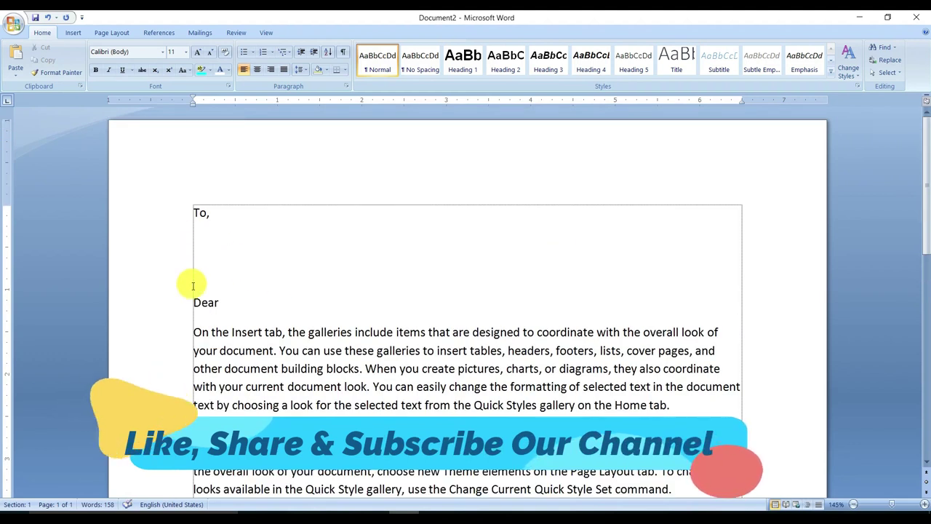
pyautogui.scroll(-2, 190, 241)
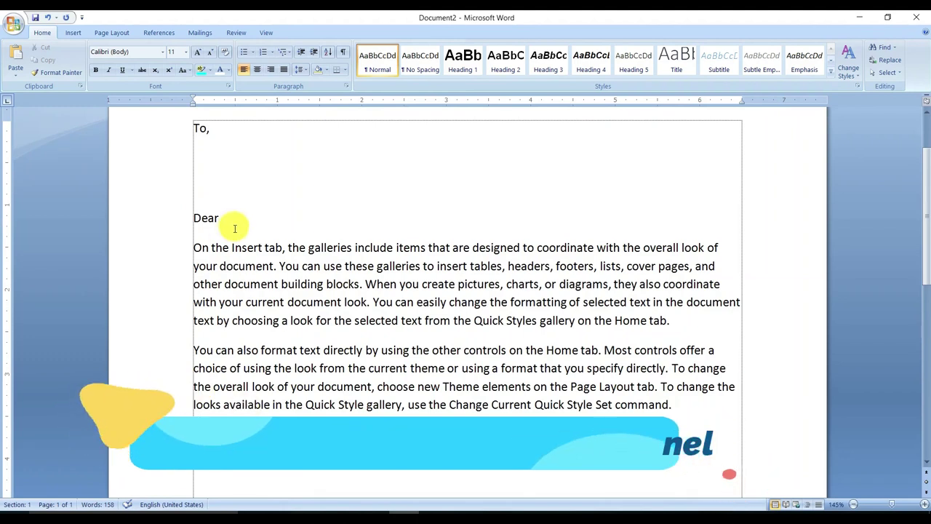
pyautogui.scroll(1, 235, 229)
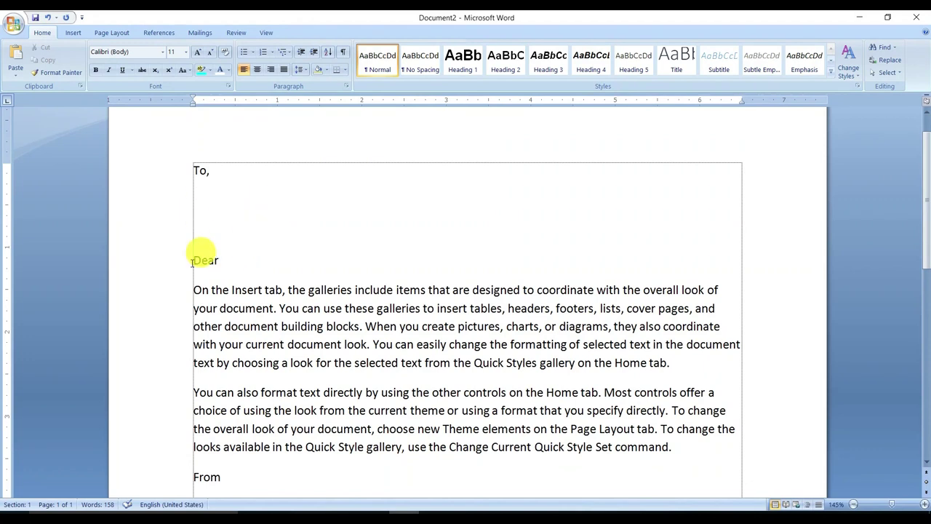
pyautogui.click(219, 261)
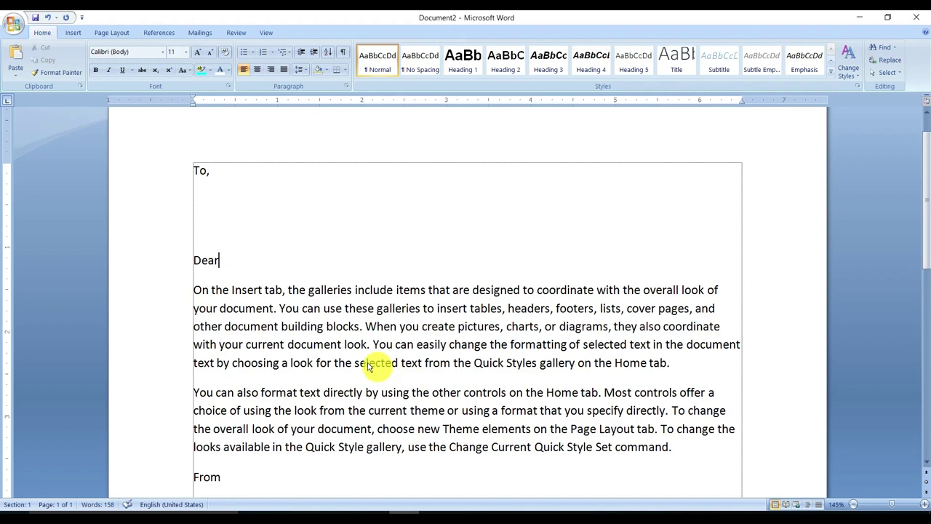
pyautogui.hotkey('ctrl', 's')
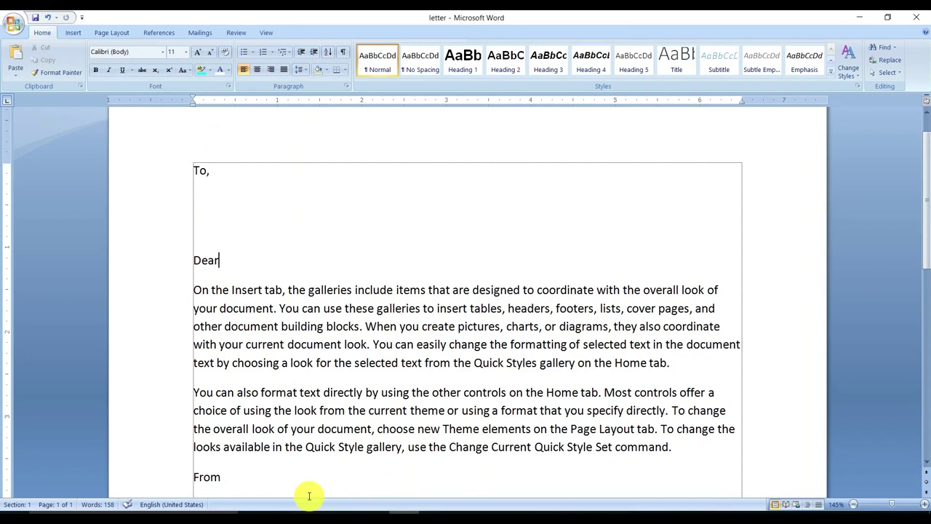
# Start a mail merge of the Letters type for the letter document.
pyautogui.click(215, 196)
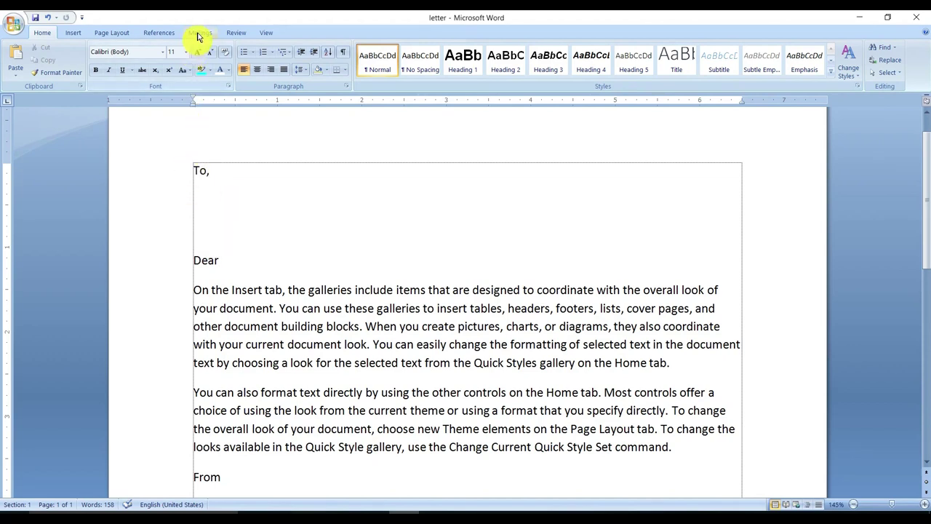
pyautogui.click(200, 34)
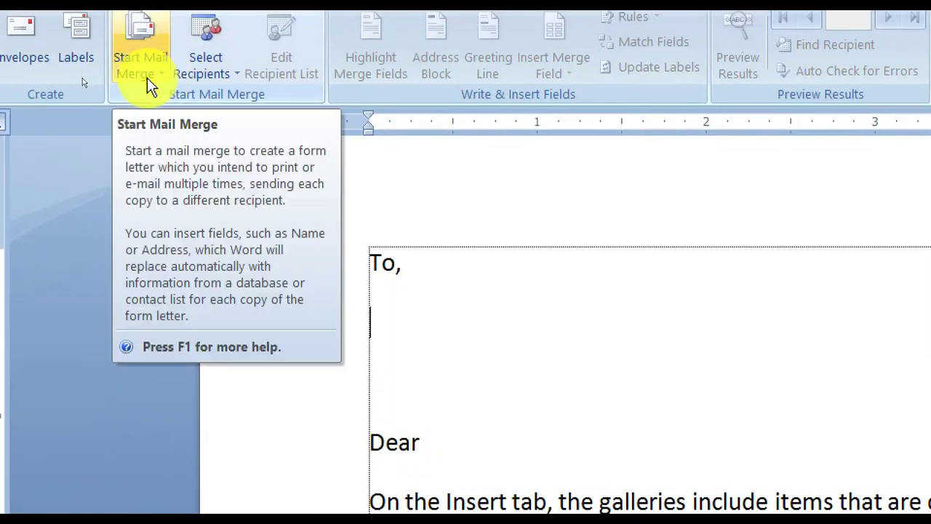
pyautogui.click(146, 78)
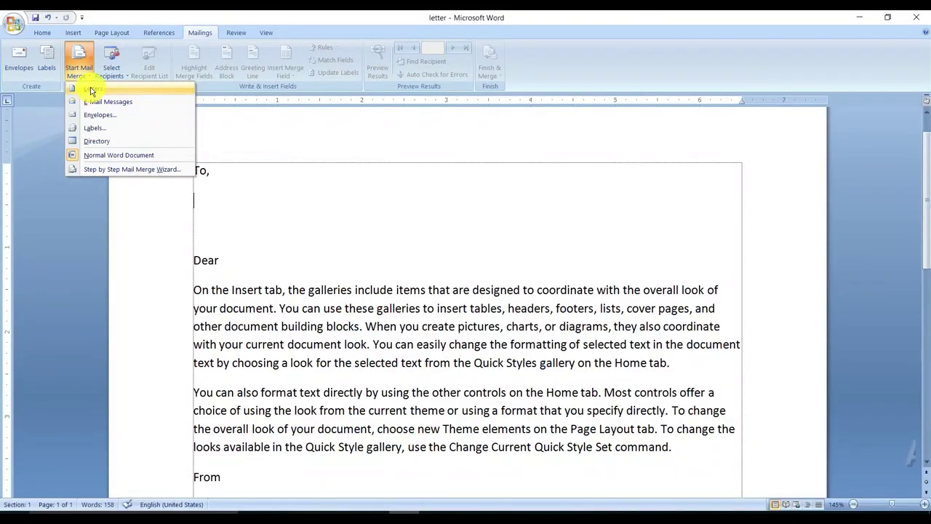
pyautogui.click(93, 89)
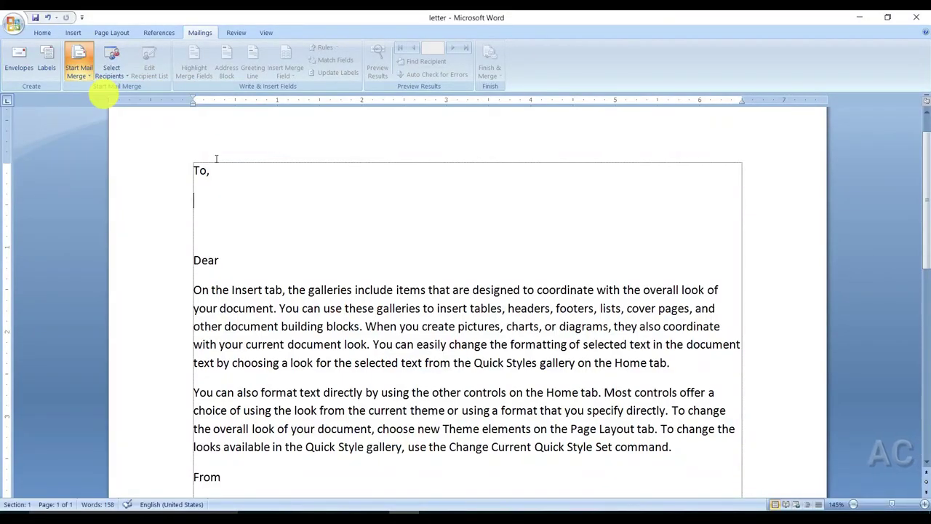
pyautogui.click(359, 249)
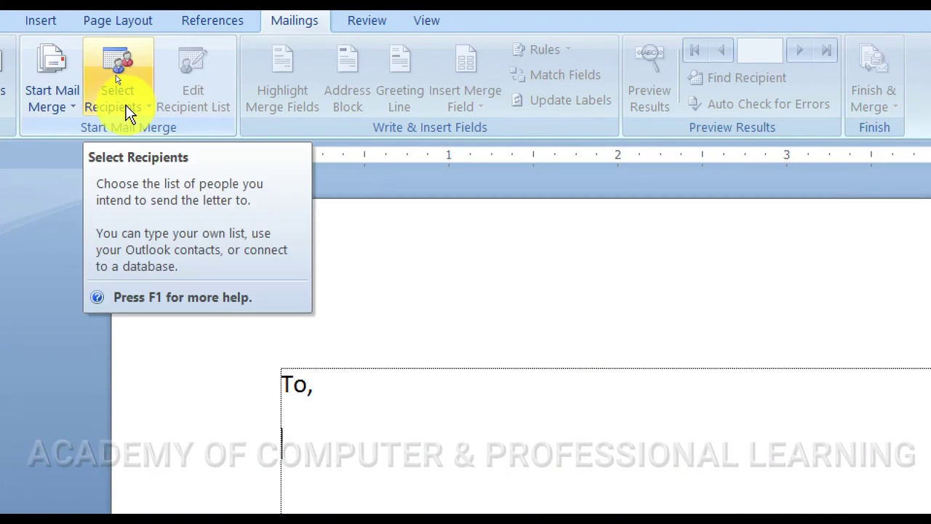
# Use the existing list in the address document on the Games (D:) drive as the mail merge recipients.
pyautogui.click(129, 113)
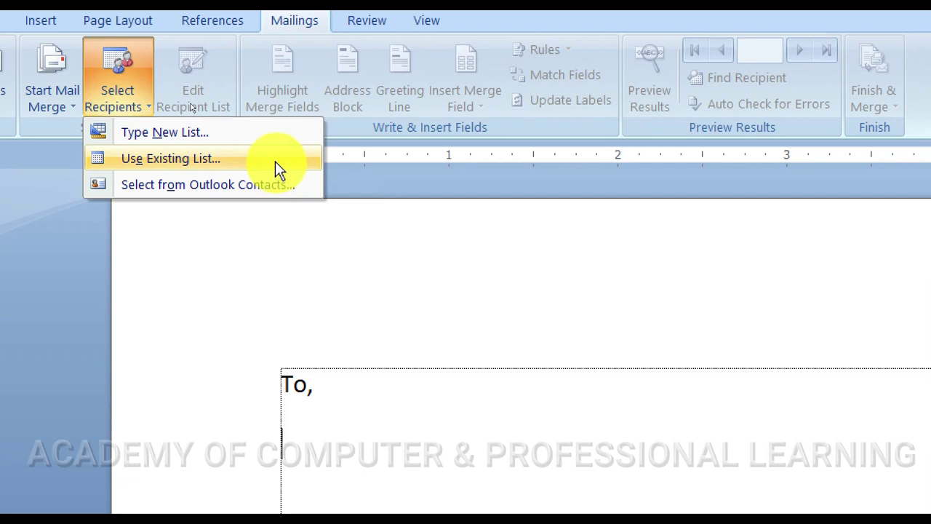
pyautogui.click(135, 158)
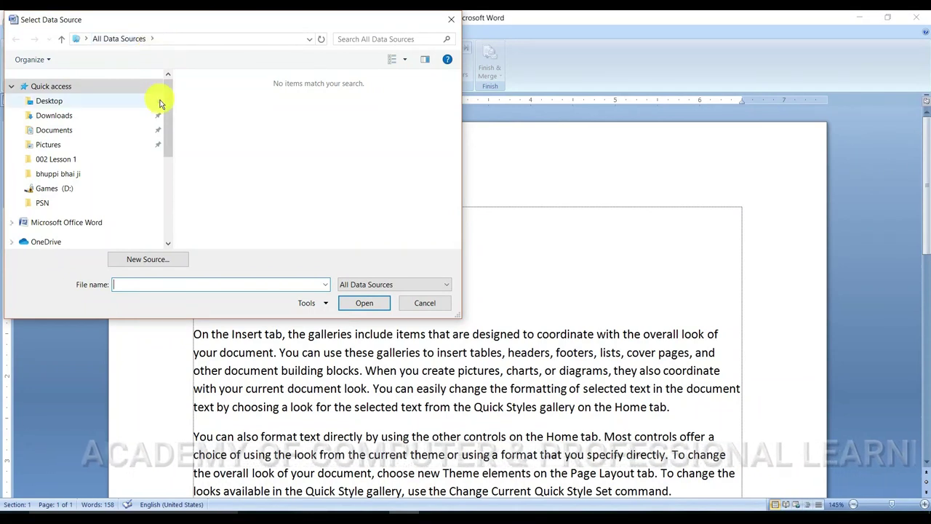
pyautogui.scroll(-1, 168, 107)
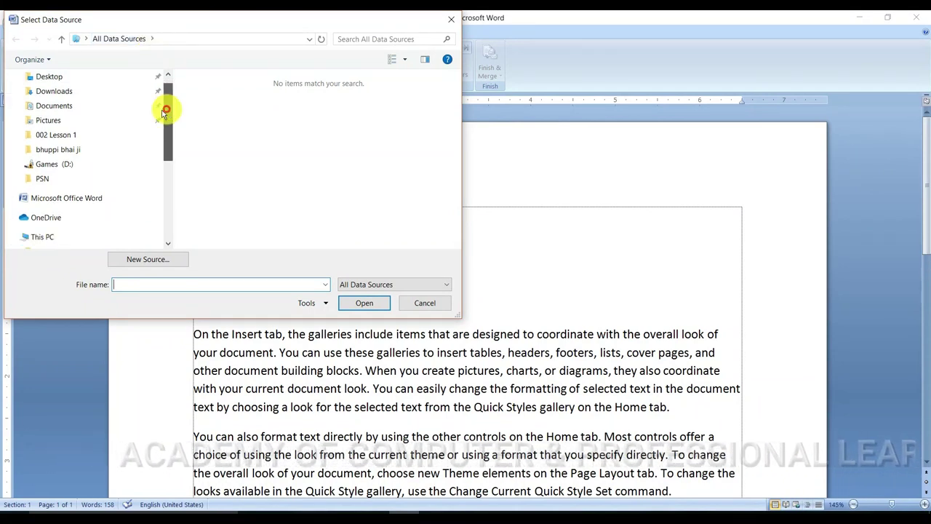
pyautogui.click(66, 164)
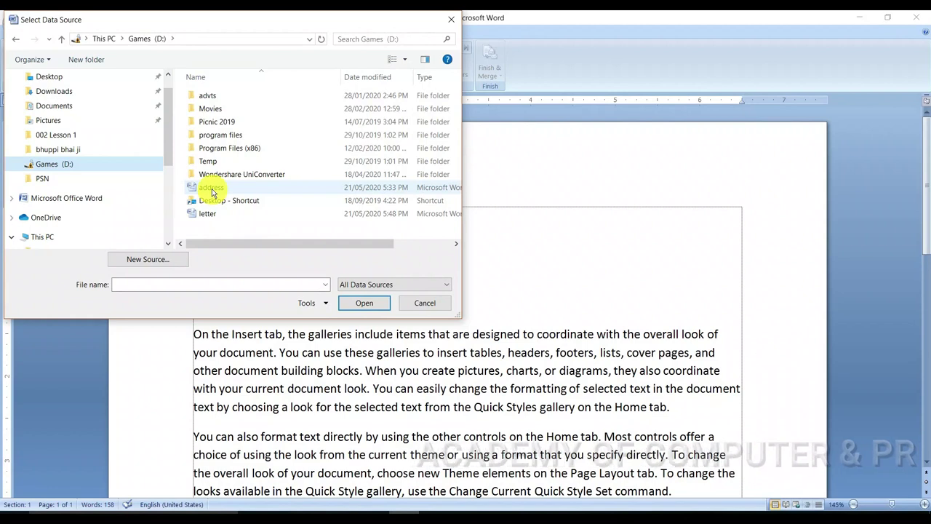
pyautogui.click(212, 190)
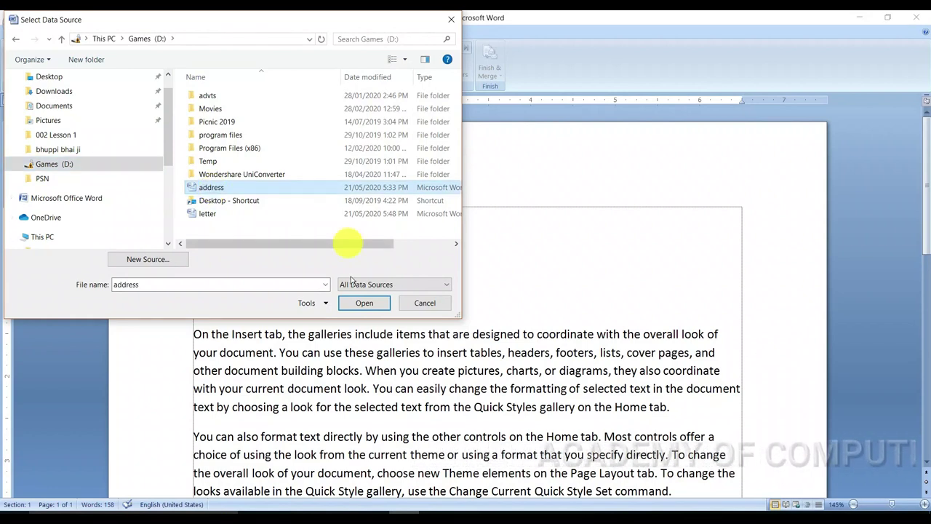
pyautogui.click(353, 304)
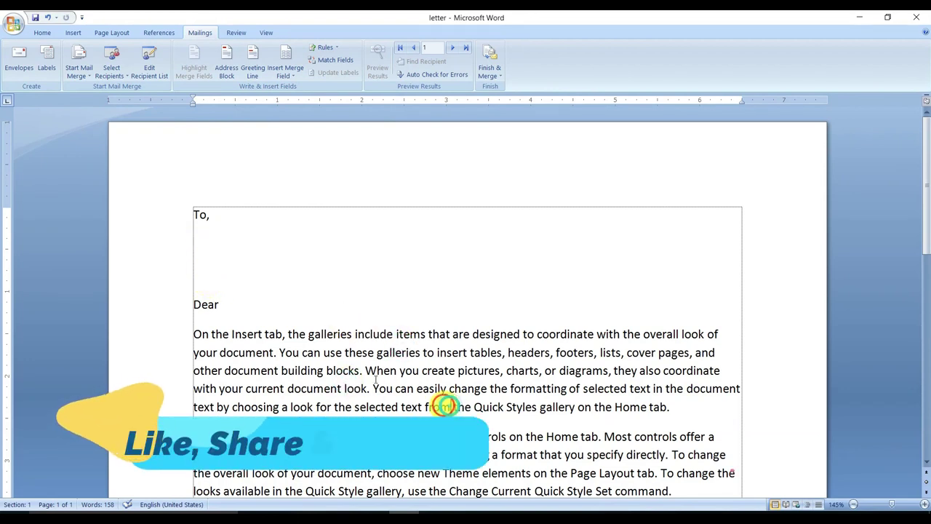
# Insert the First_Name and Last_Name merge fields, separated by a space, on the line below "To,".
pyautogui.click(200, 240)
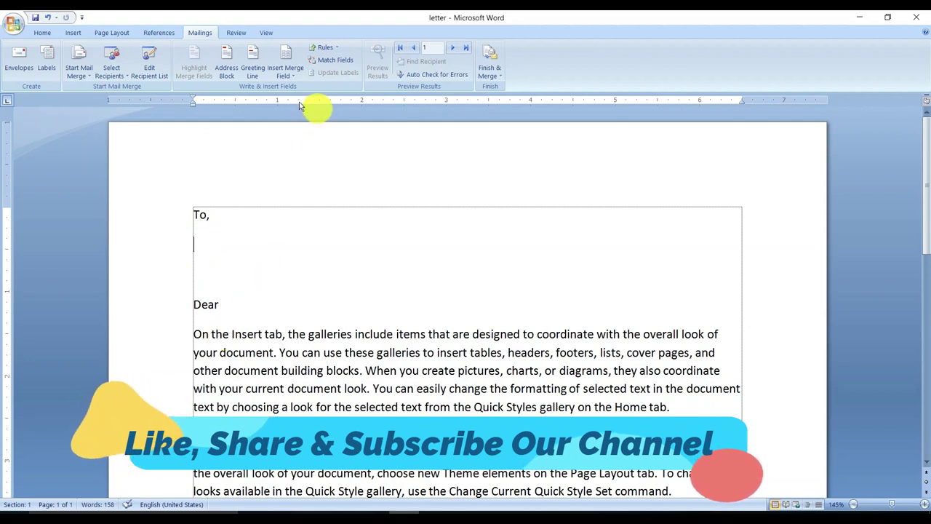
pyautogui.click(290, 75)
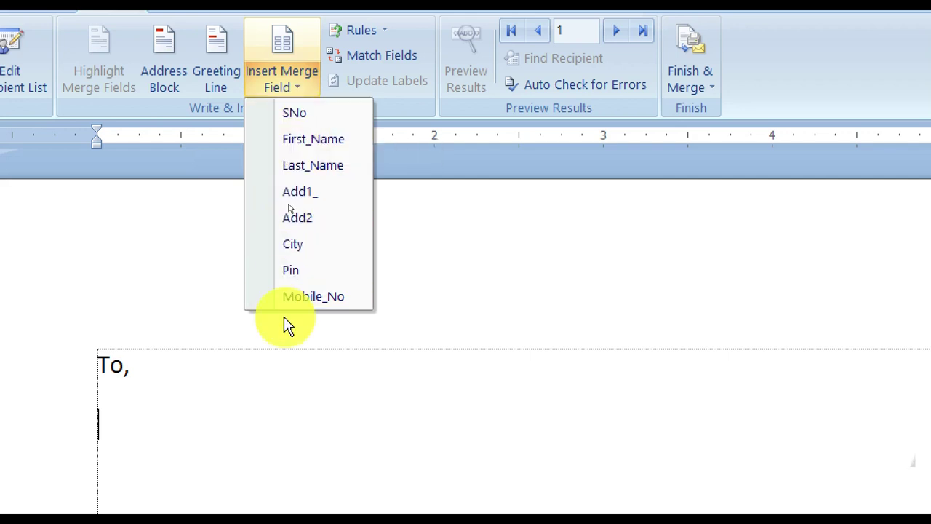
pyautogui.click(305, 149)
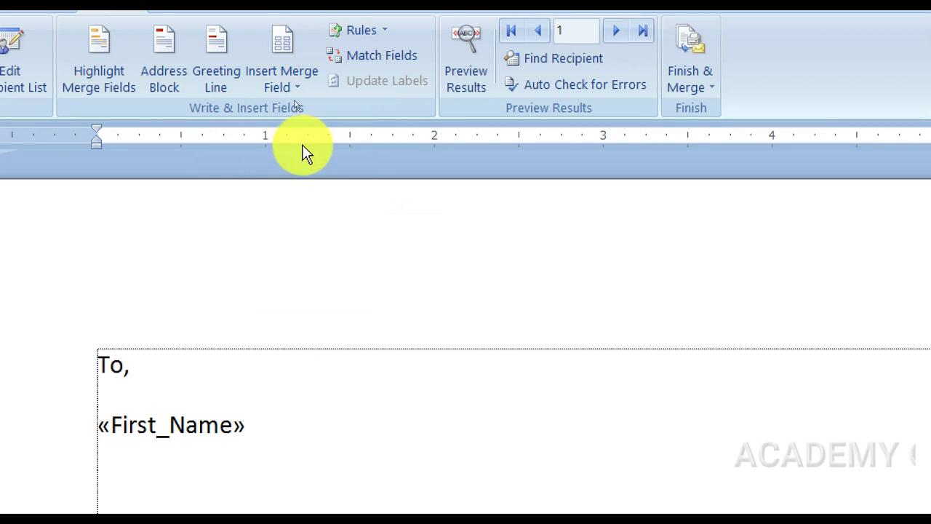
pyautogui.click(293, 89)
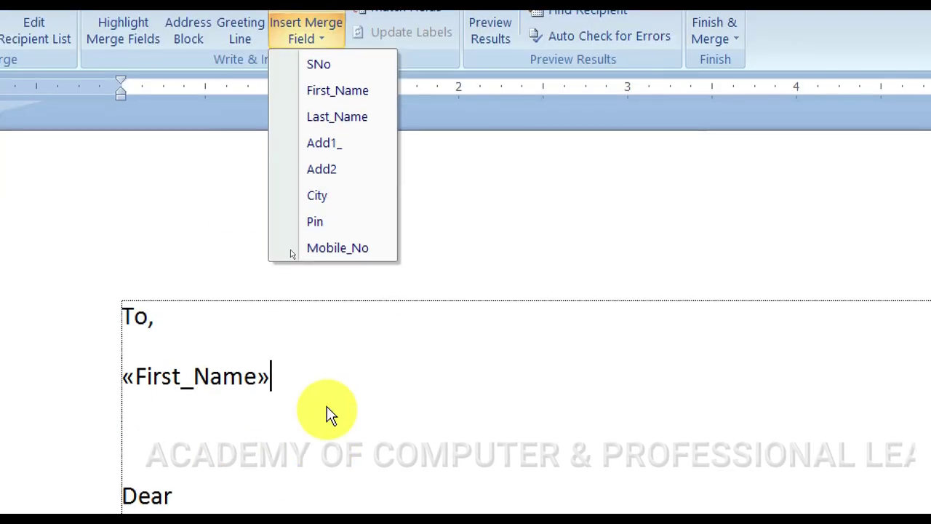
pyautogui.click(313, 375)
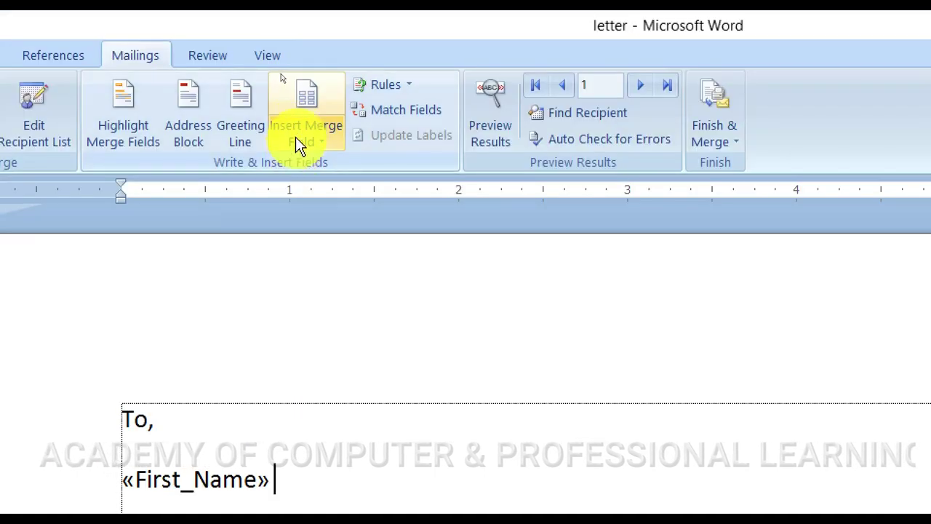
pyautogui.click(296, 140)
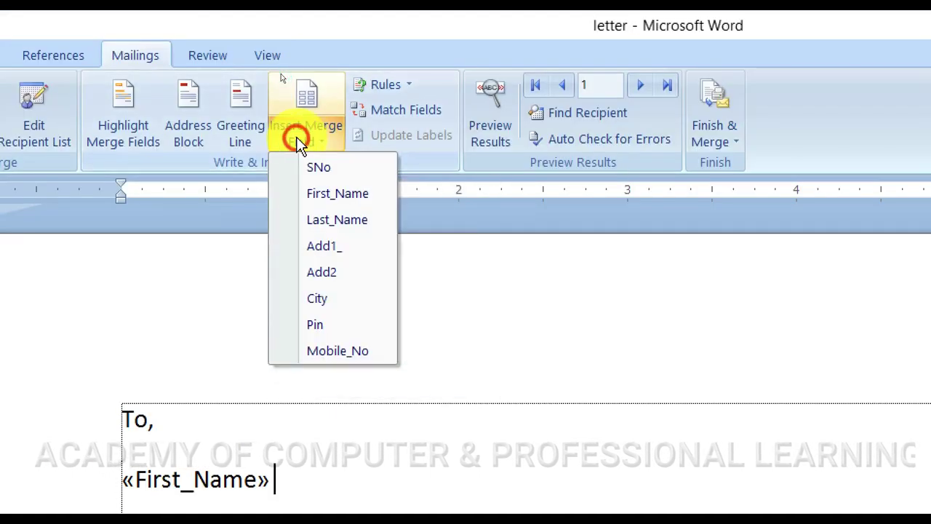
pyautogui.click(301, 220)
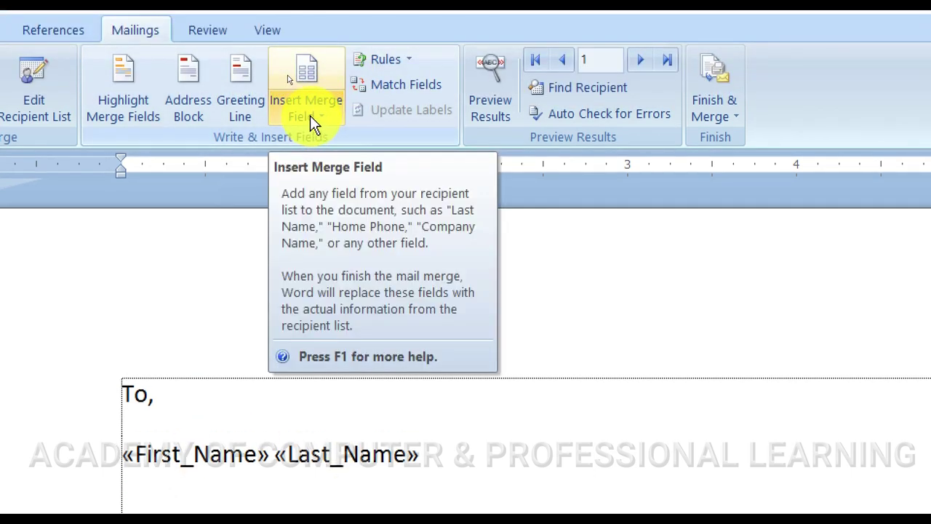
# Insert the Add1_ and Add2 merge fields, separated by a space, on the line below the name fields.
pyautogui.click(310, 117)
pyautogui.click(310, 221)
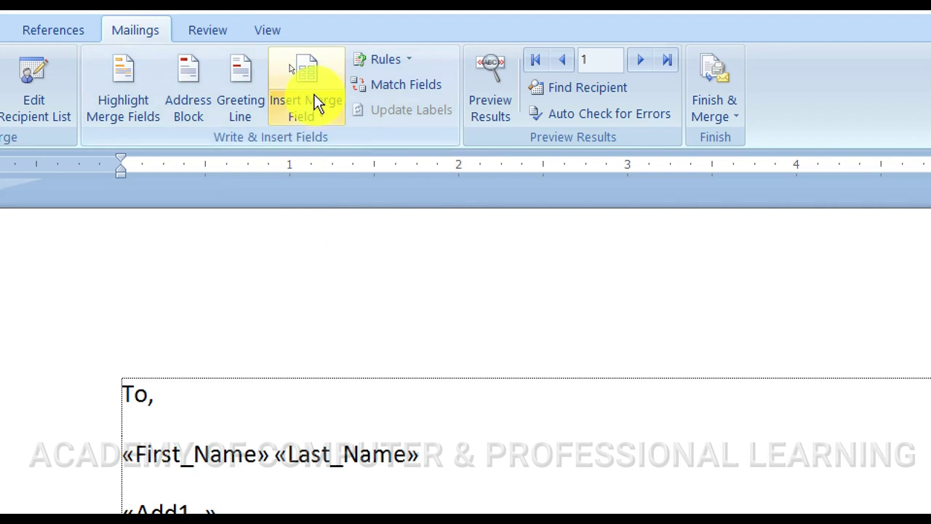
pyautogui.click(313, 114)
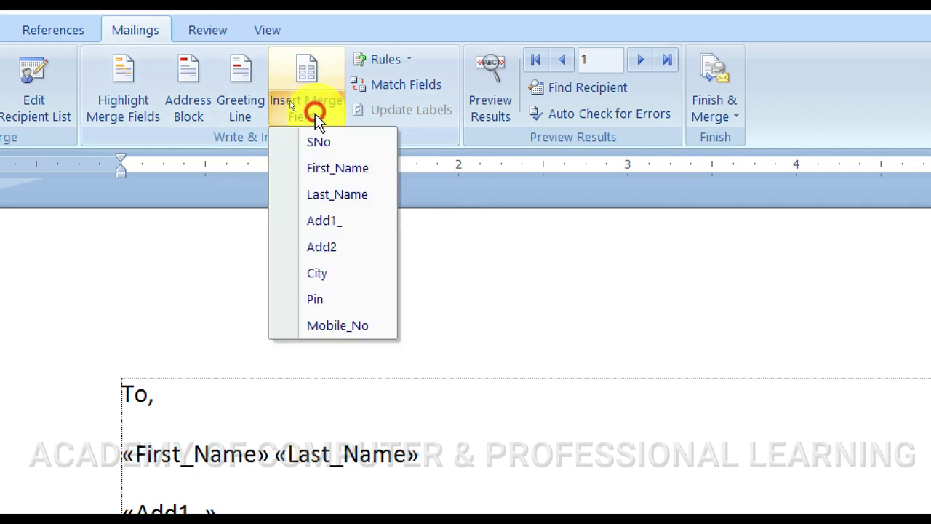
pyautogui.click(321, 246)
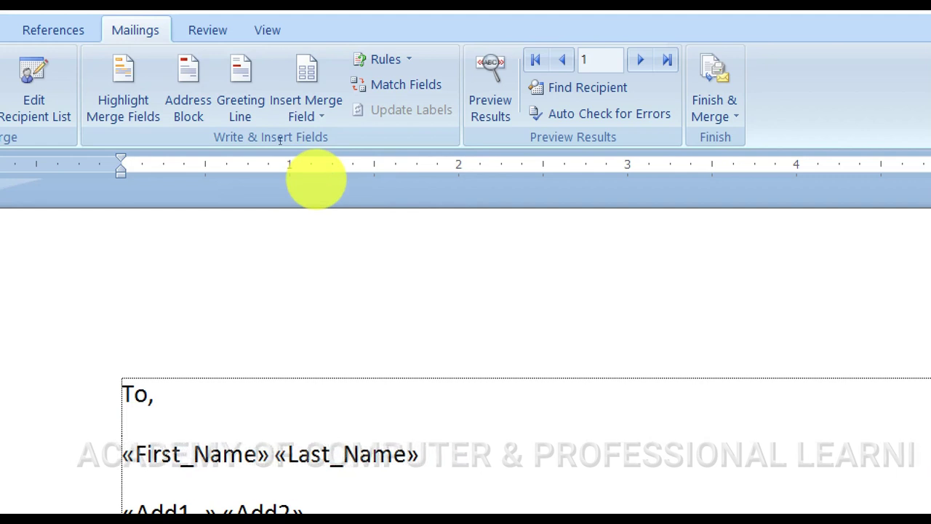
# Insert the City and Pin merge fields joined by a hyphen below the address line, and preview the merged letter.
pyautogui.scroll(-2, 259, 374)
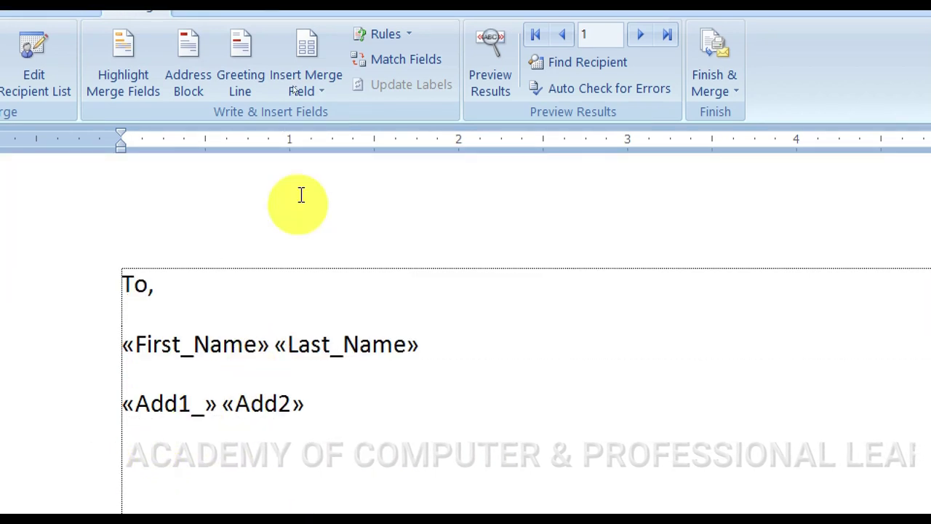
pyautogui.click(317, 93)
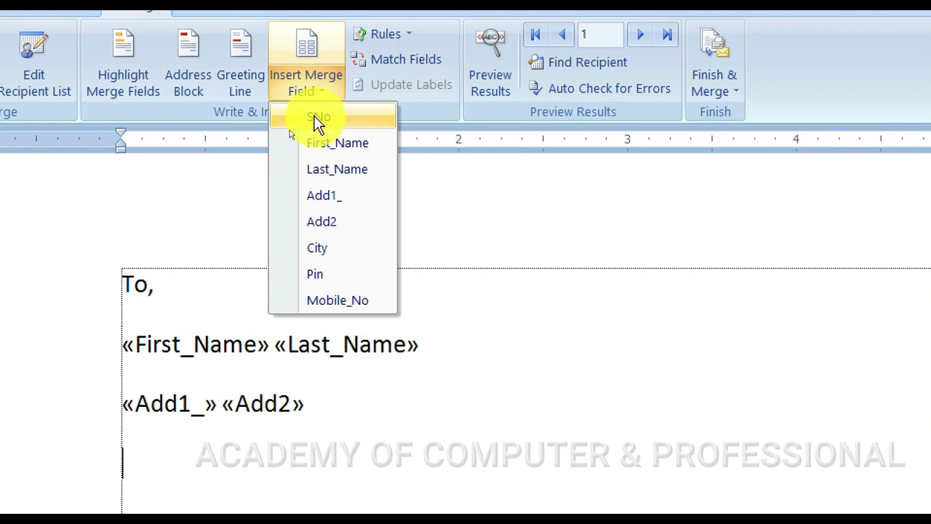
pyautogui.click(317, 251)
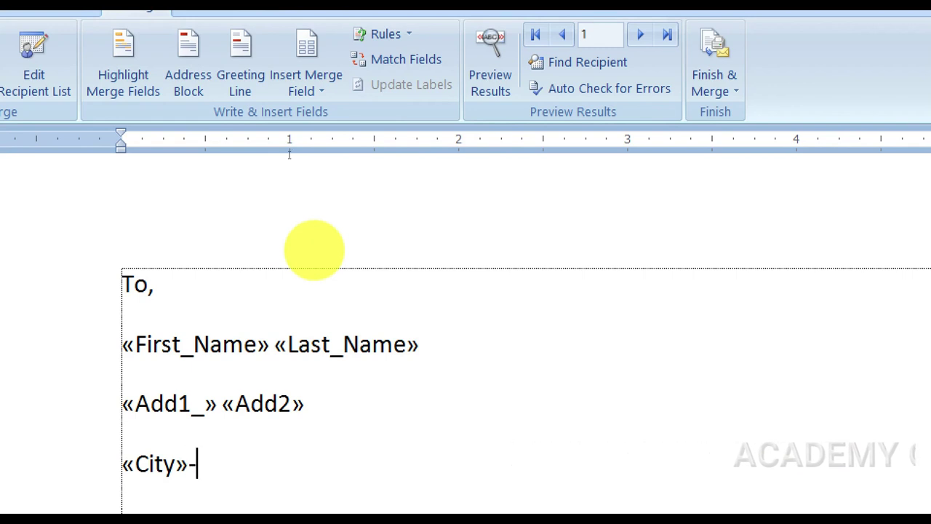
pyautogui.click(306, 89)
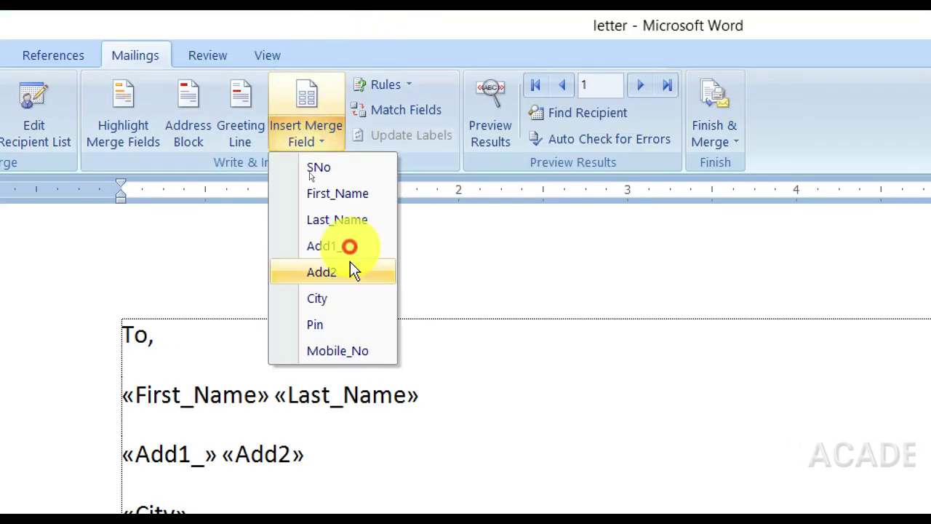
pyautogui.click(332, 327)
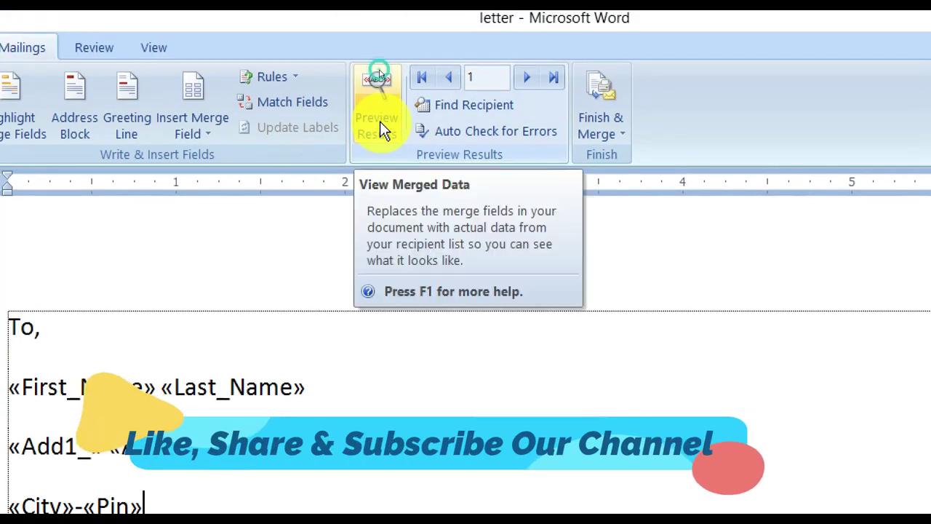
pyautogui.click(380, 121)
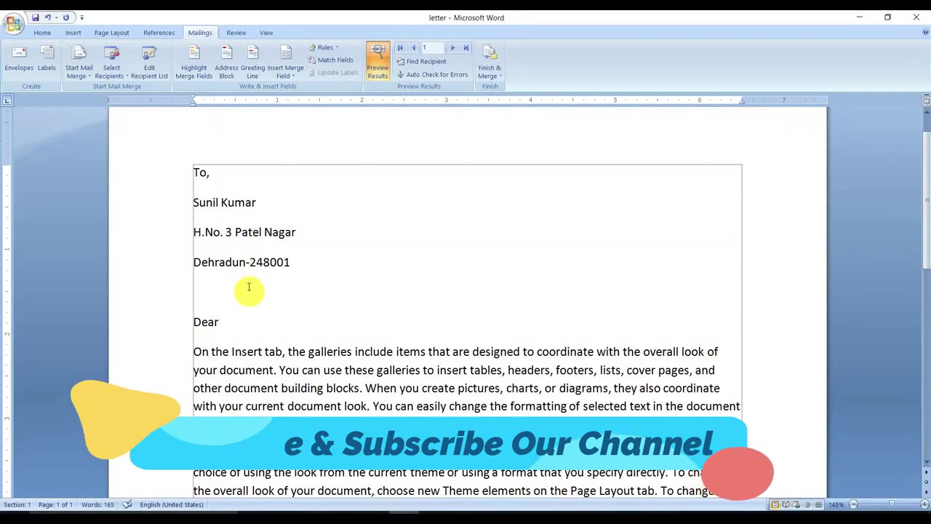
# Put "Mr." and a space before the name fields, and insert the First_Name field followed by a comma after "Dear".
pyautogui.moveTo(192, 173); pyautogui.dragTo(212, 174)
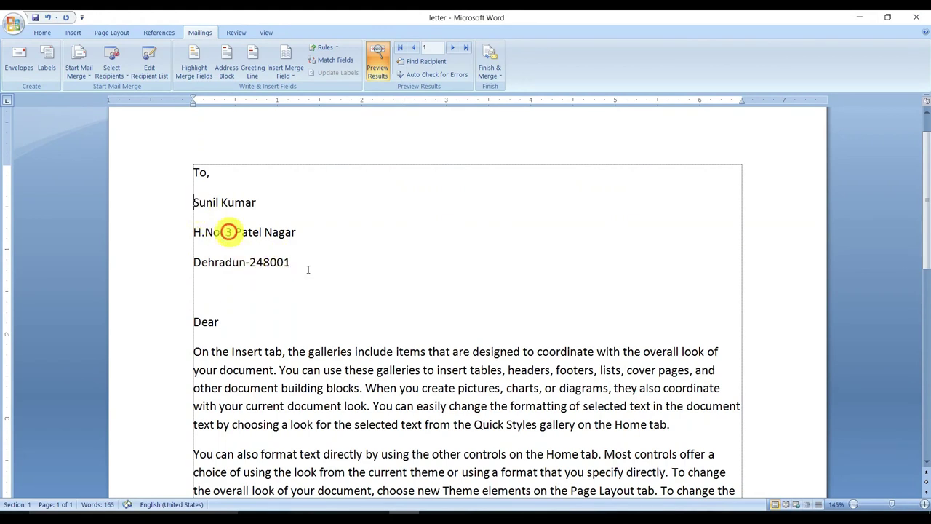
pyautogui.write('Mr.')
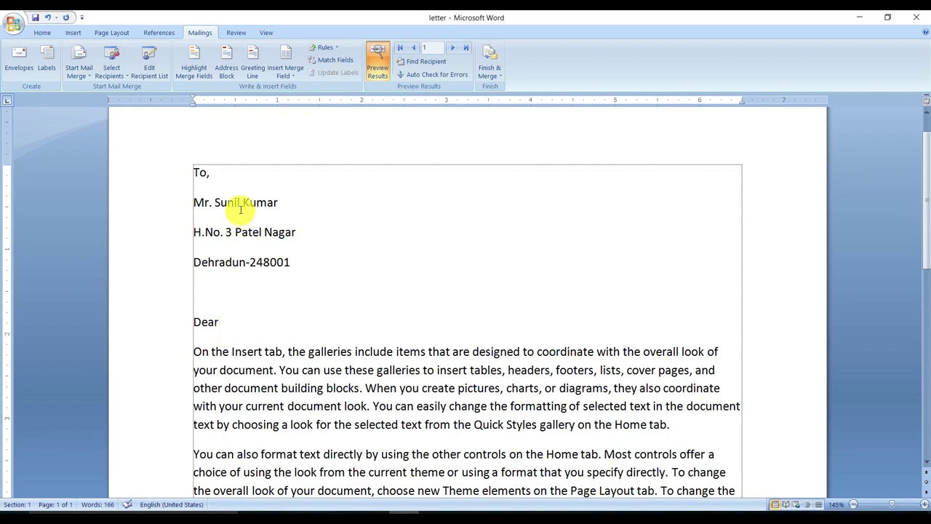
pyautogui.click(221, 321)
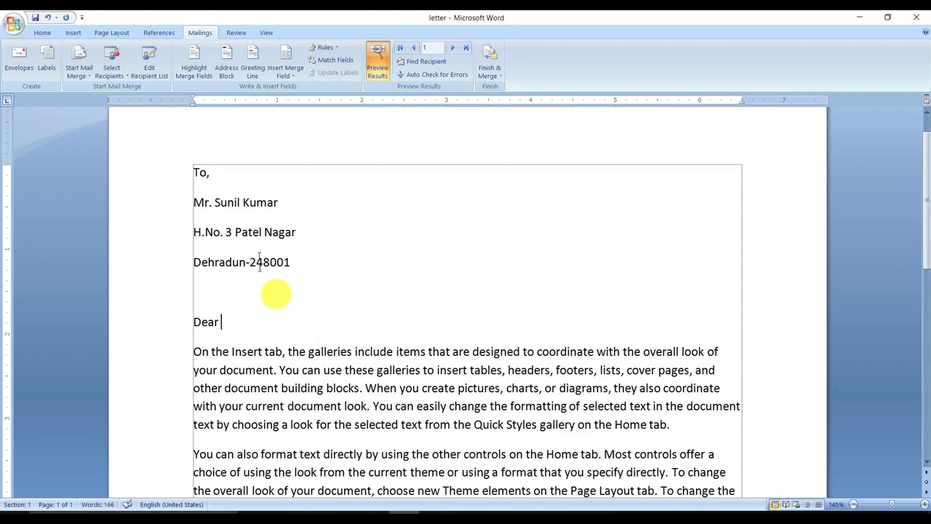
pyautogui.click(291, 76)
pyautogui.click(296, 101)
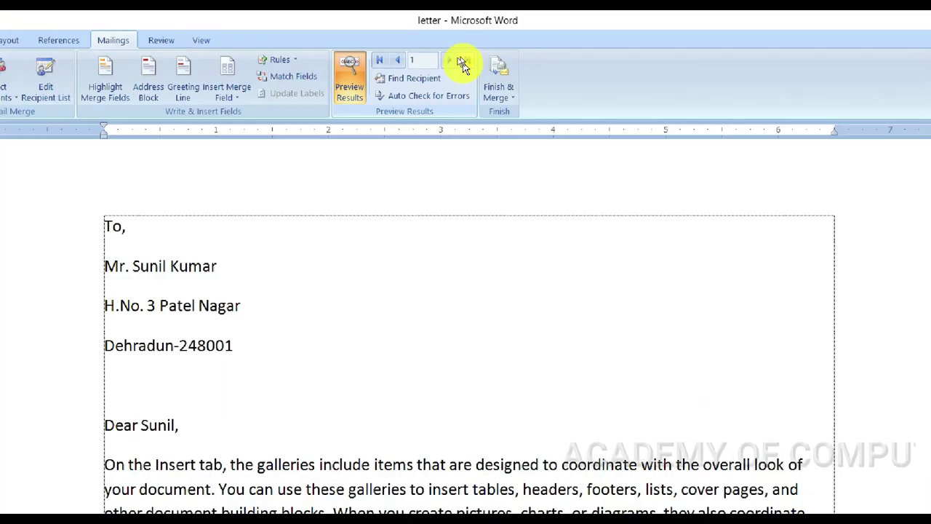
# Browse the merged letter previews forwards and backwards, jumping between the first and last records and ending on record 1.
pyautogui.click(446, 75)
pyautogui.click(446, 75)
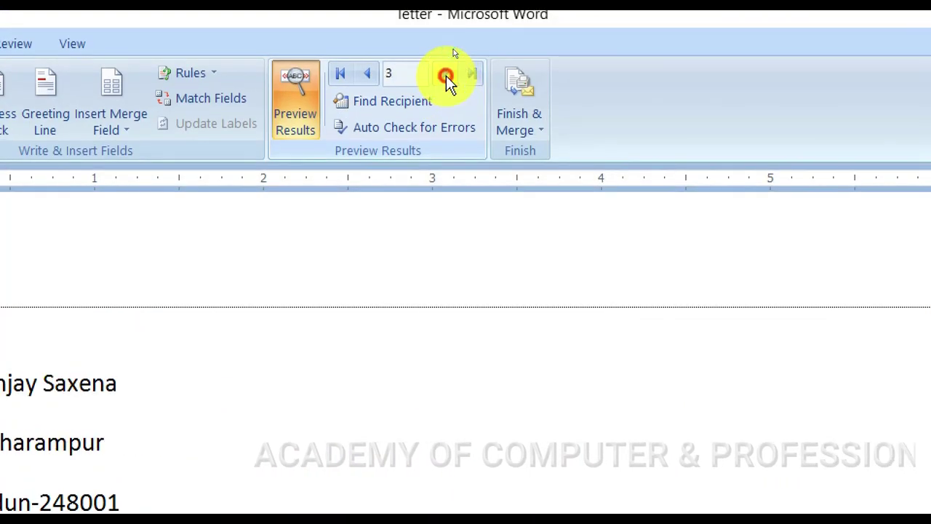
pyautogui.click(446, 75)
pyautogui.click(339, 73)
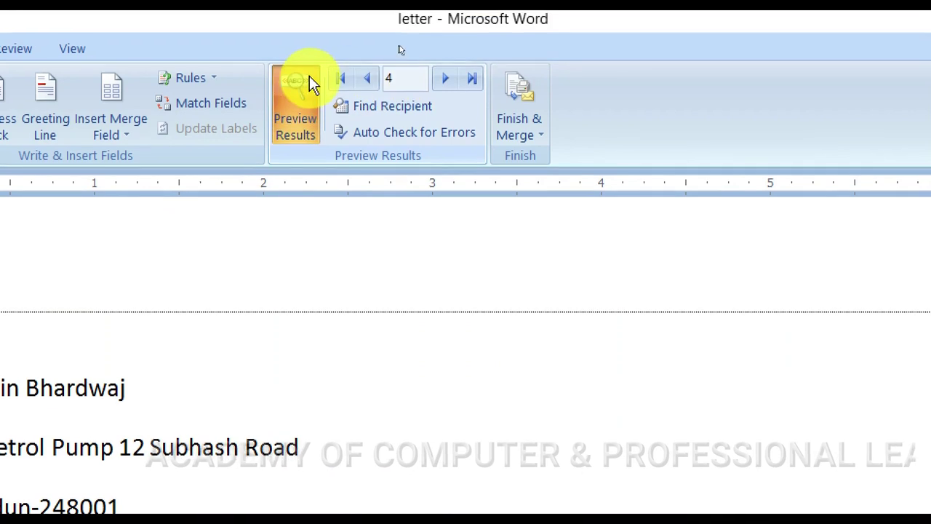
pyautogui.click(340, 80)
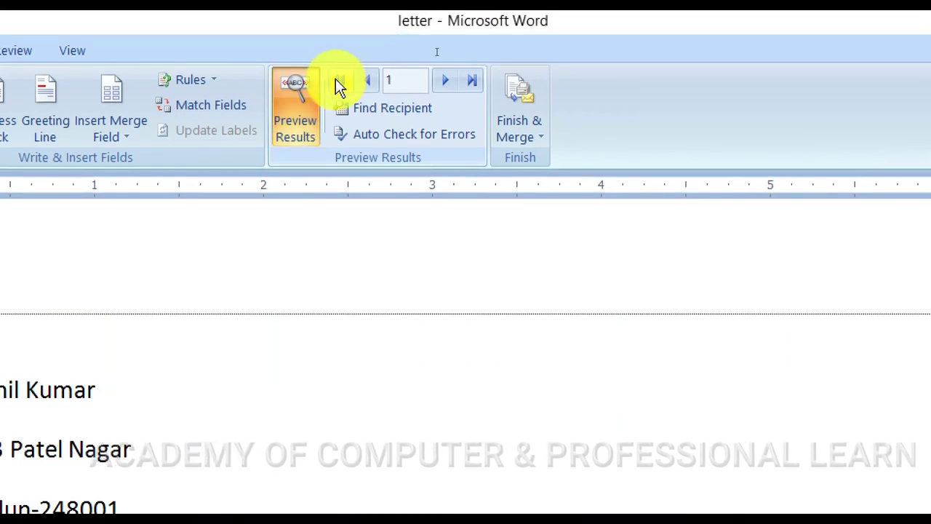
pyautogui.click(474, 82)
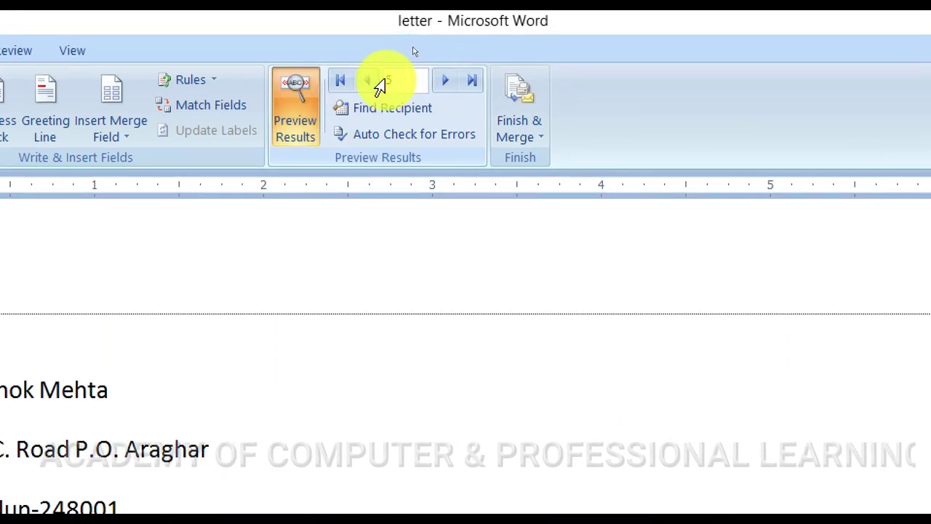
pyautogui.click(366, 81)
pyautogui.click(366, 81)
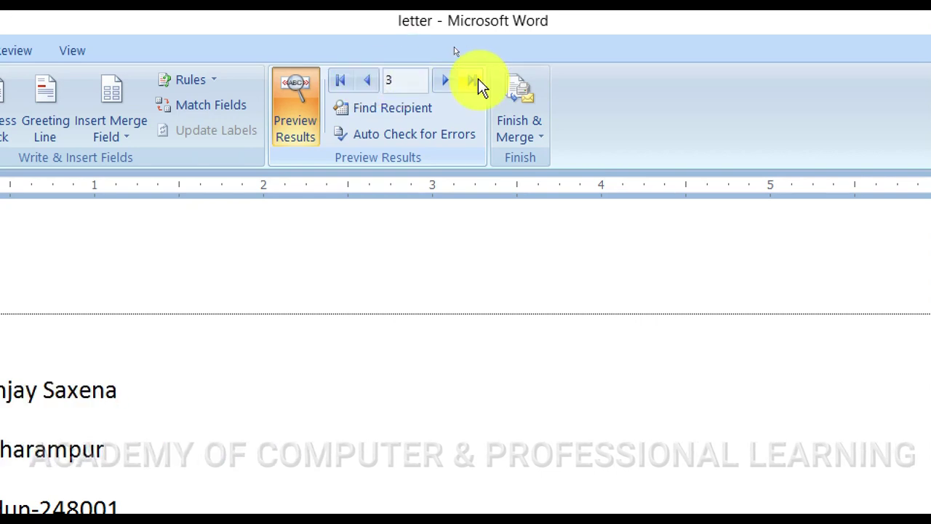
pyautogui.click(448, 80)
pyautogui.click(447, 80)
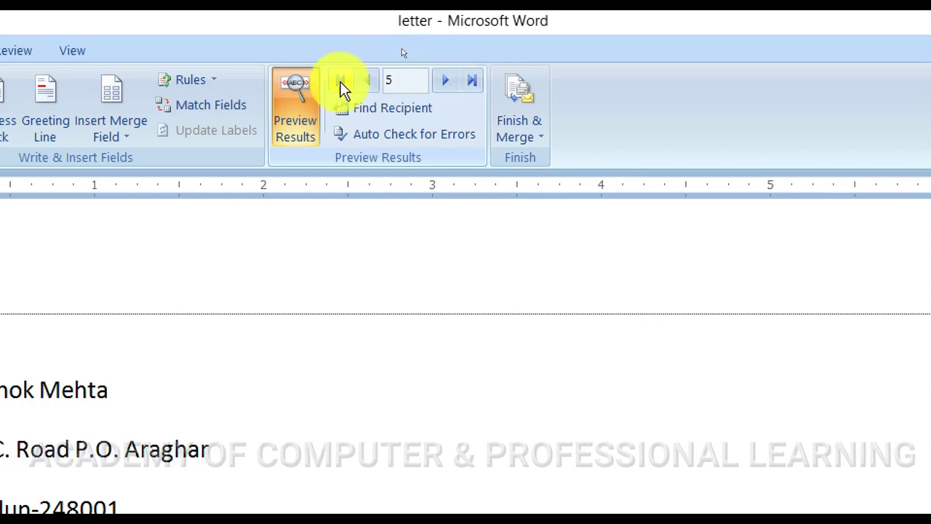
pyautogui.click(344, 82)
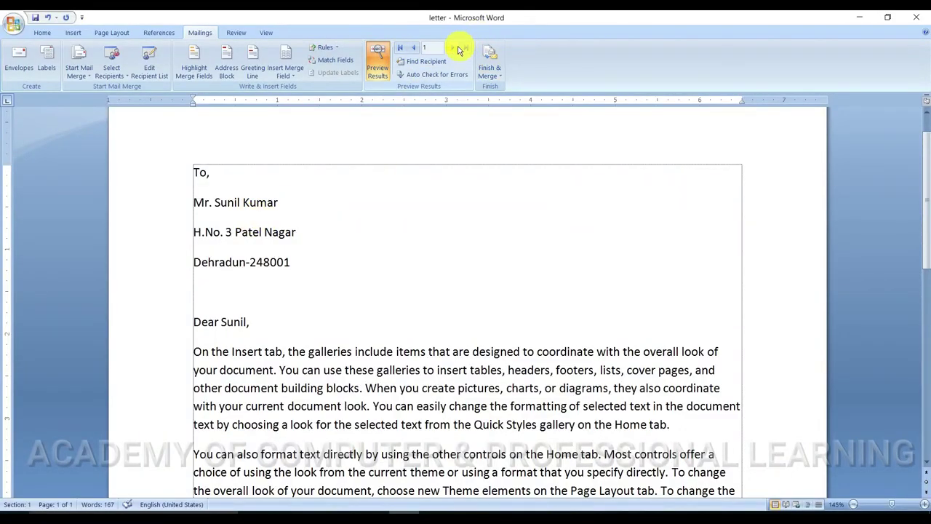
# Preview the merged letters one by one from record 2 through record 5.
pyautogui.click(455, 49)
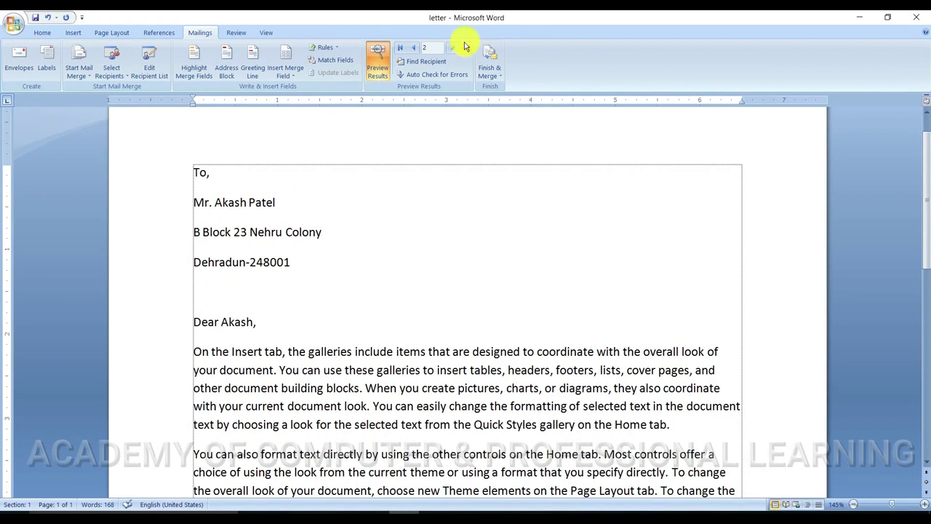
pyautogui.click(455, 49)
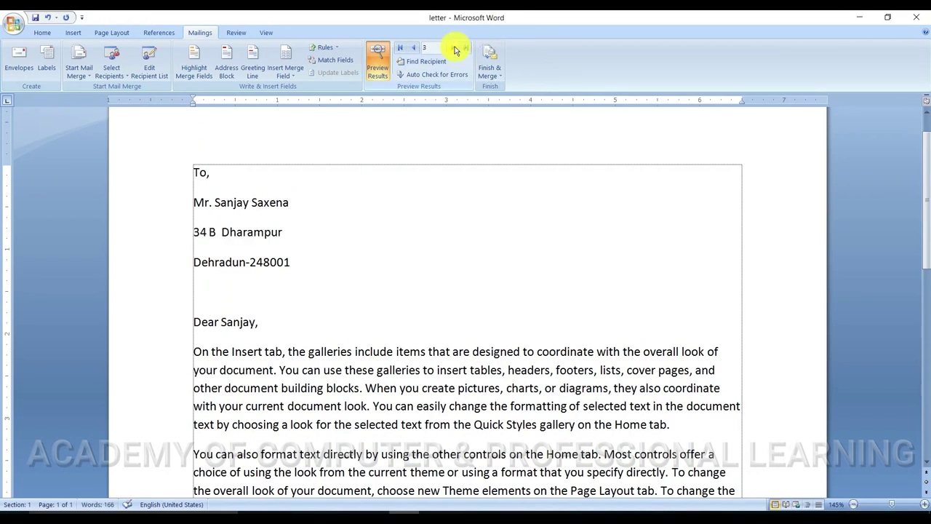
pyautogui.click(456, 48)
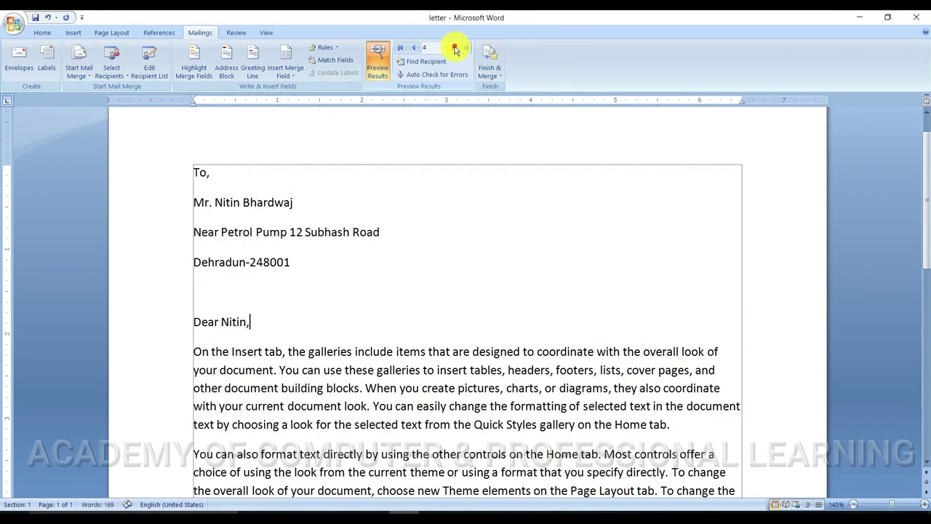
pyautogui.click(455, 49)
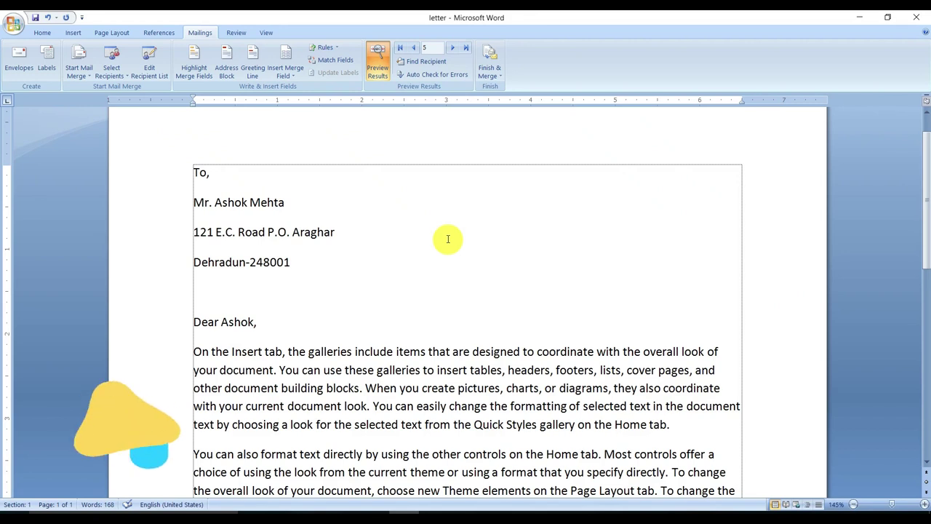
# Review the letter layout at 85% zoom while stepping the preview back from record 5 to record 1.
pyautogui.scroll(1, 342, 285)
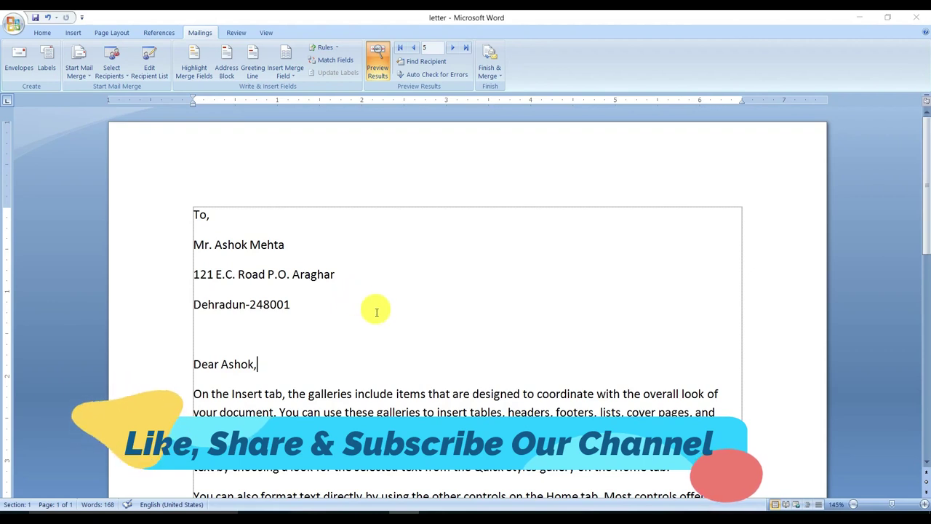
pyautogui.keyDown('ctrl'); pyautogui.scroll(-3, 377, 309); pyautogui.keyUp('ctrl')
pyautogui.keyDown('ctrl'); pyautogui.scroll(-2, 377, 310); pyautogui.keyUp('ctrl')
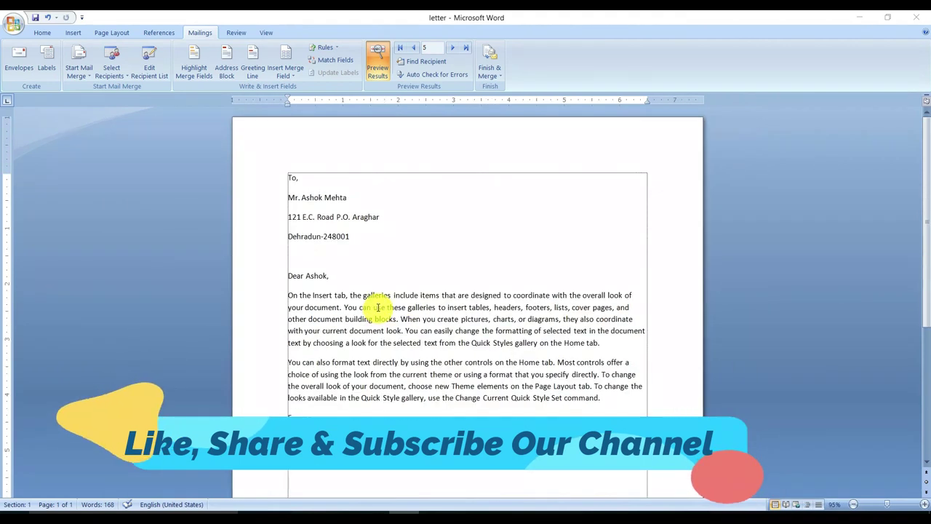
pyautogui.keyDown('ctrl'); pyautogui.scroll(-1, 379, 308); pyautogui.keyUp('ctrl')
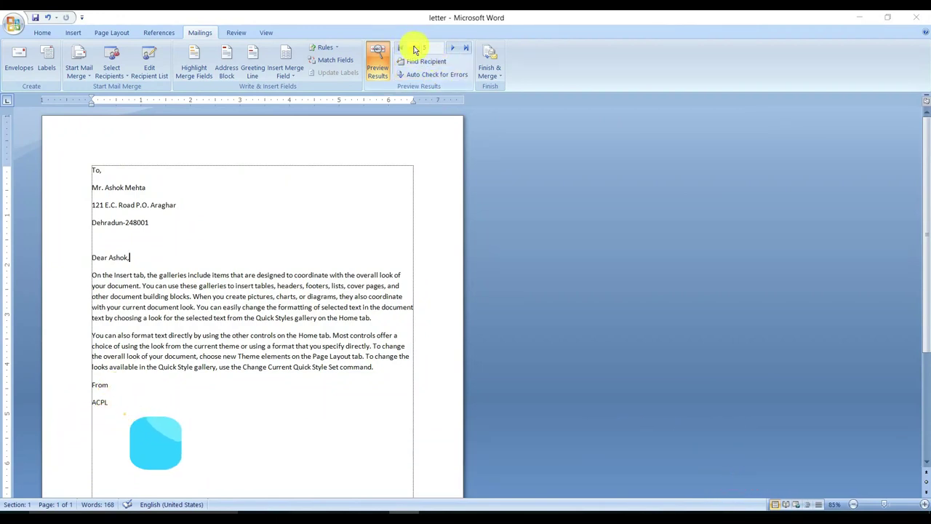
pyautogui.click(413, 48)
pyautogui.click(414, 49)
pyautogui.click(414, 48)
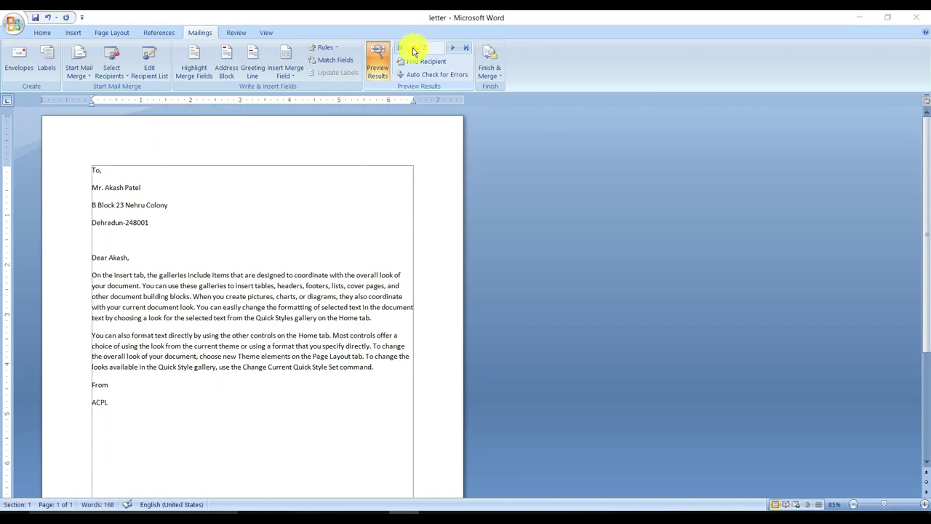
pyautogui.click(413, 49)
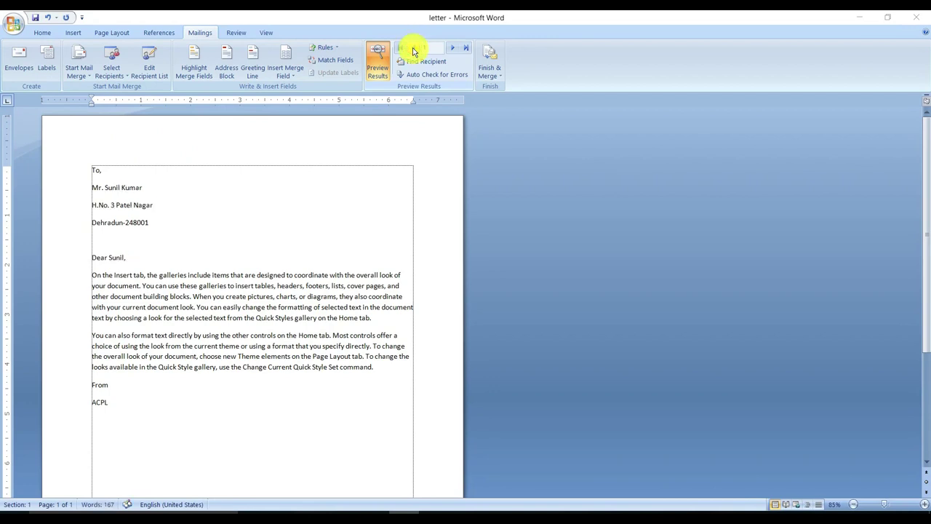
# Check the name, address and greeting in the previews of records 1 to 3, ending on record 3.
pyautogui.click(451, 49)
pyautogui.click(451, 50)
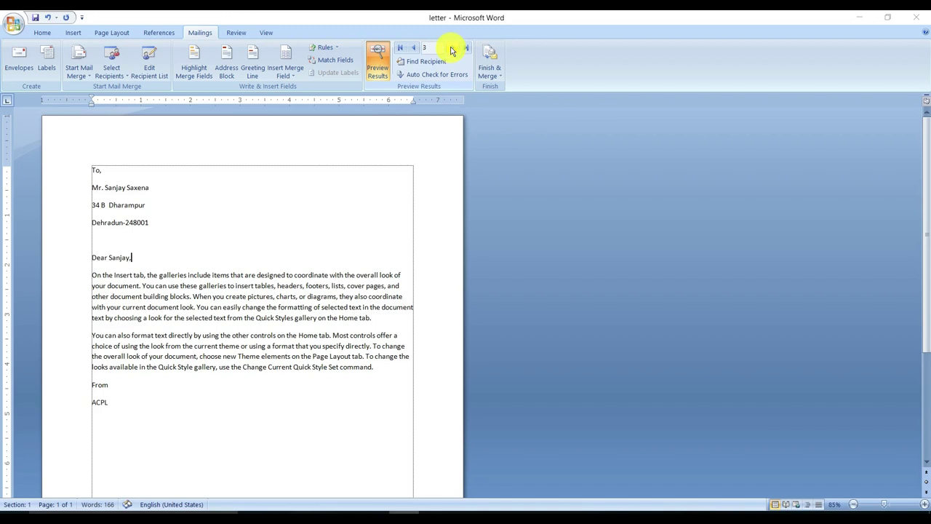
pyautogui.click(414, 49)
pyautogui.click(413, 49)
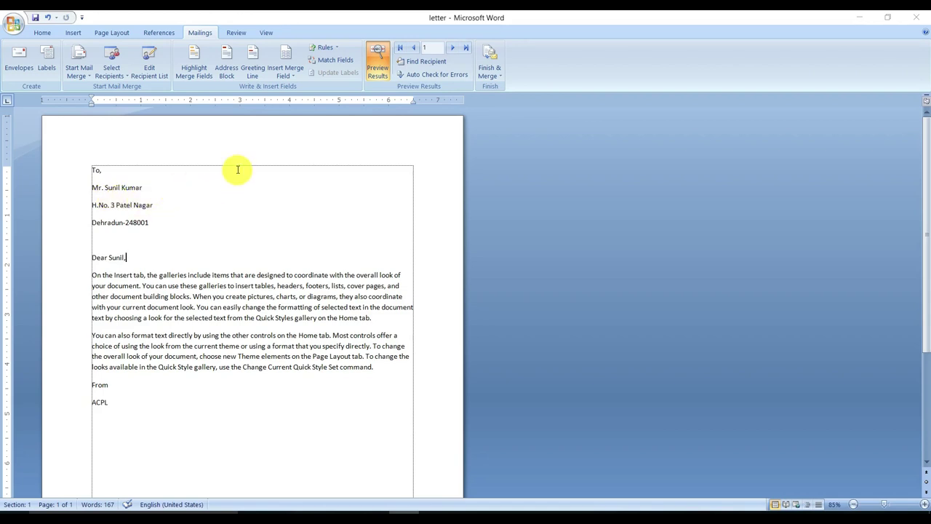
pyautogui.click(170, 195)
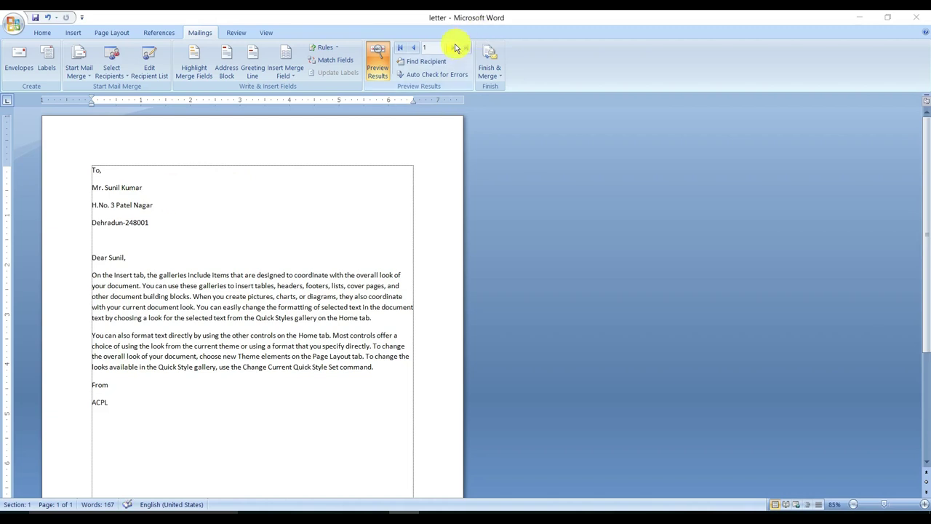
pyautogui.click(455, 50)
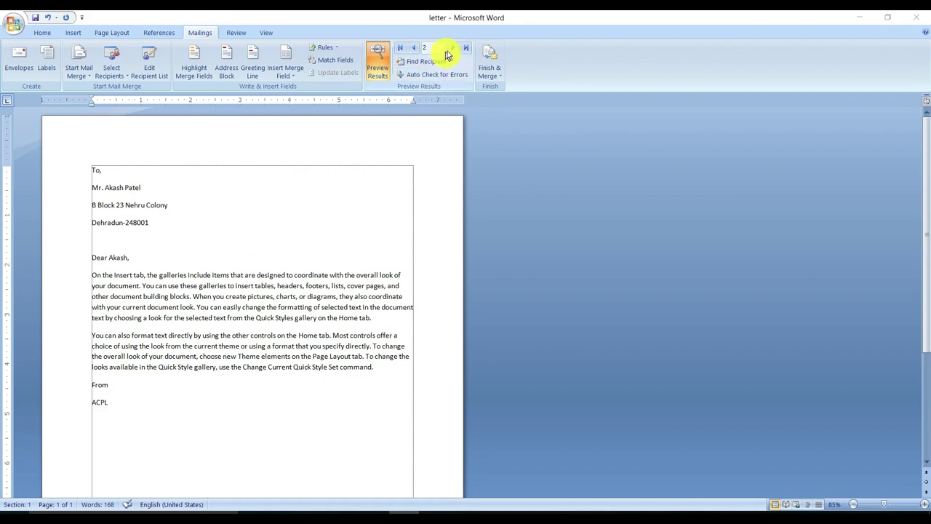
pyautogui.click(451, 51)
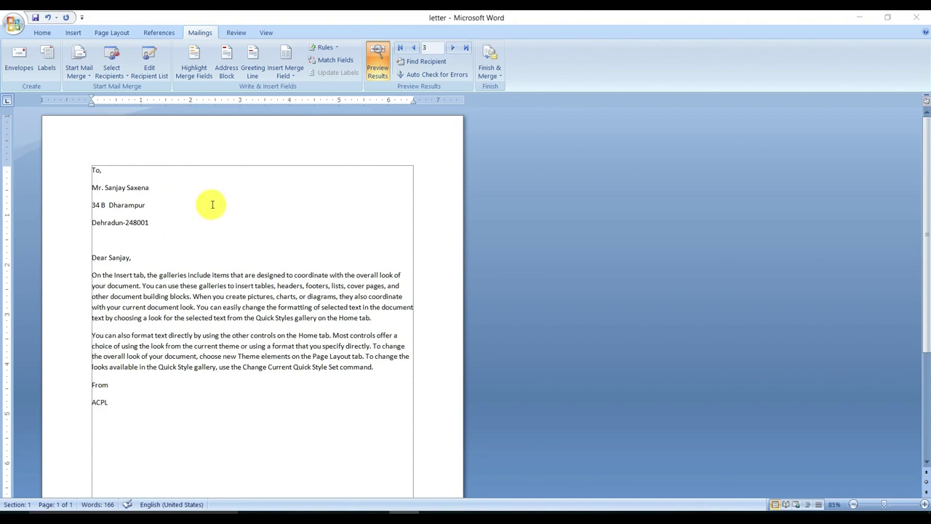
pyautogui.scroll(2, 210, 201)
pyautogui.scroll(3, 327, 206)
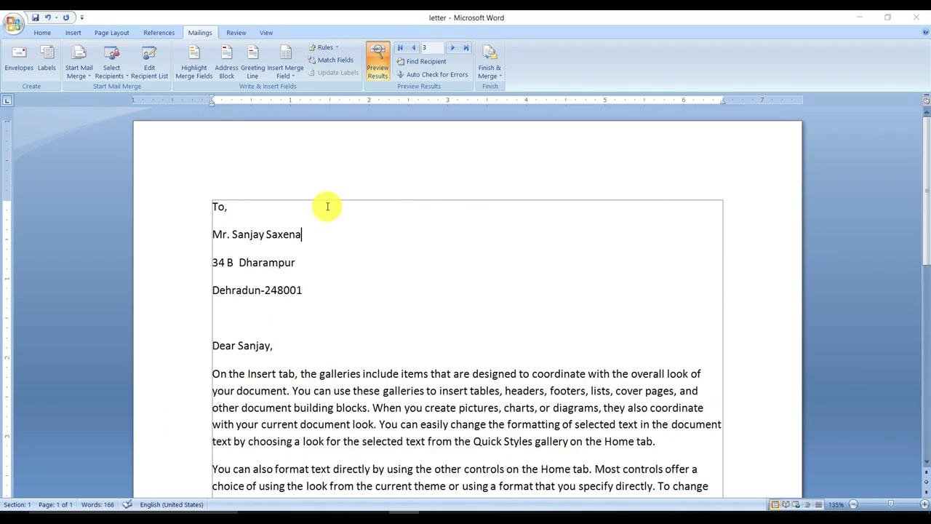
pyautogui.click(498, 80)
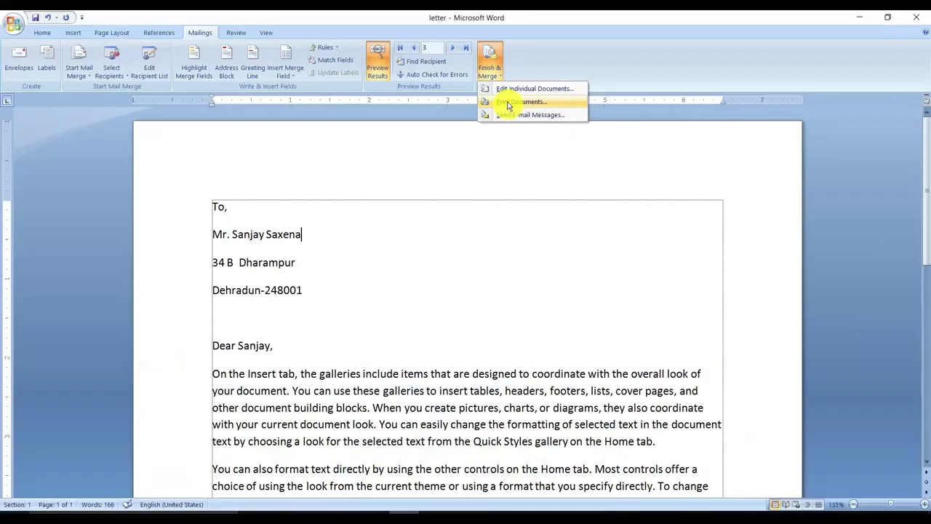
pyautogui.click(499, 104)
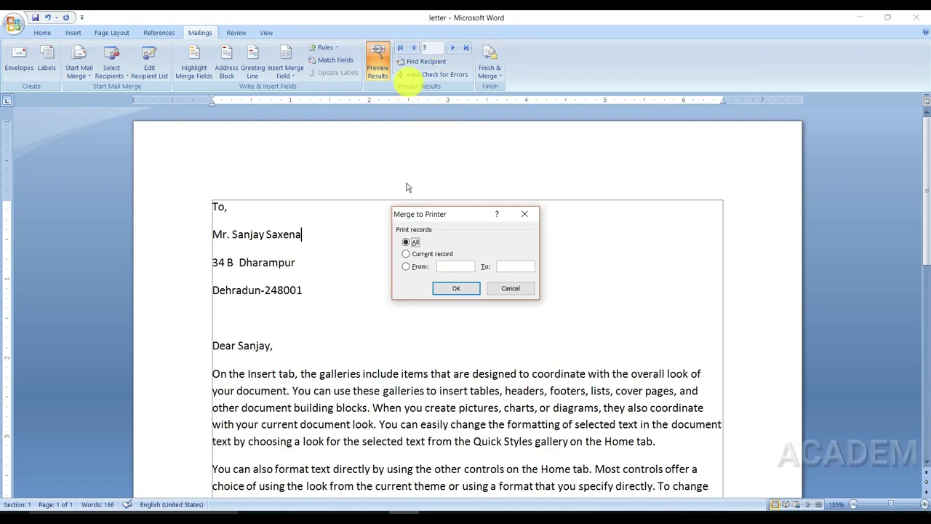
pyautogui.click(506, 288)
pyautogui.click(355, 284)
pyautogui.scroll(-8, 353, 277)
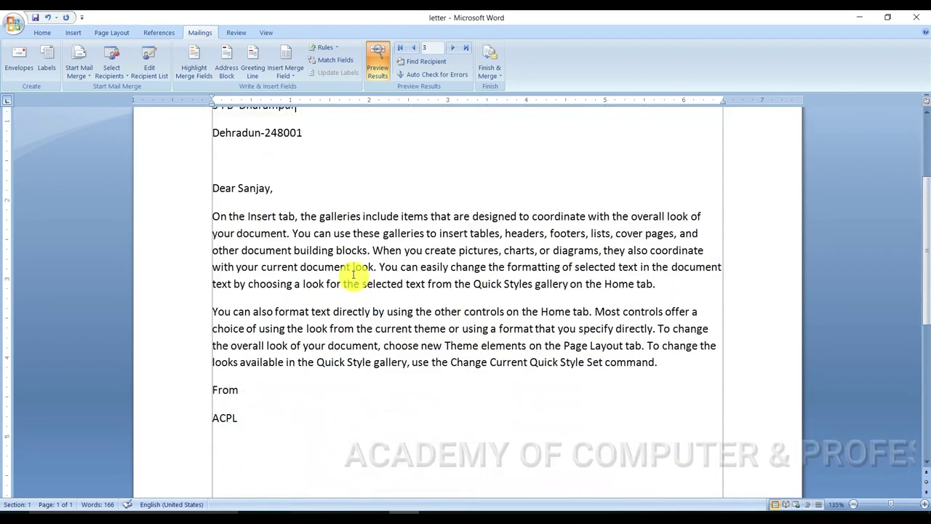
pyautogui.scroll(7, 351, 274)
pyautogui.click(351, 272)
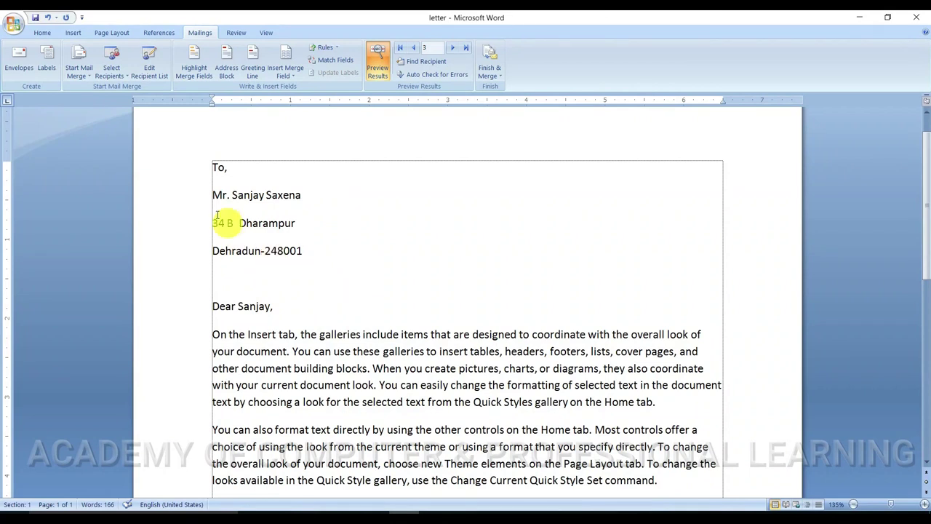
pyautogui.click(328, 226)
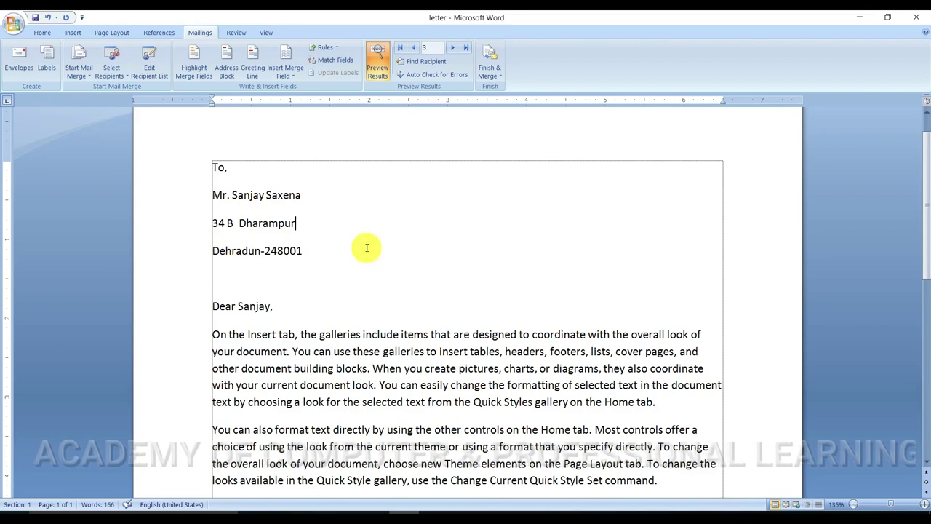
# Finish the mail merge by merging all records into a new document of individually editable letters.
pyautogui.click(484, 80)
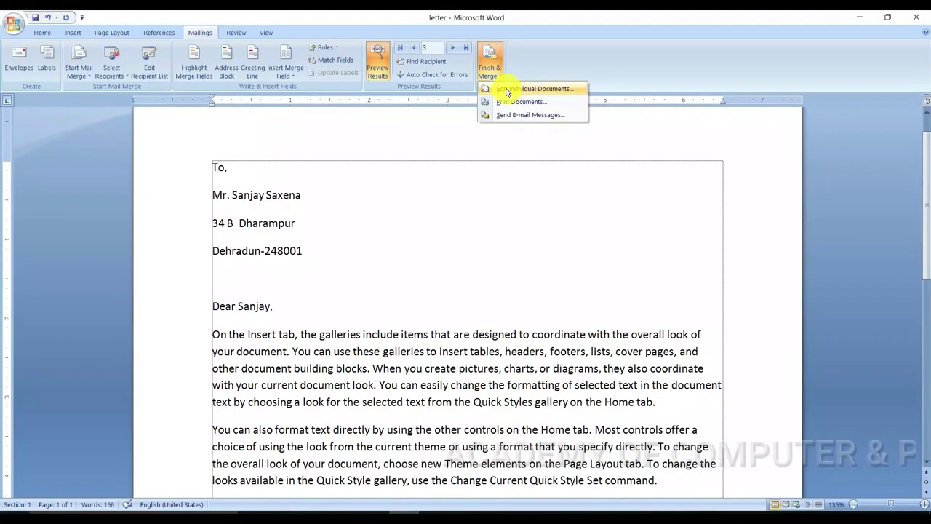
pyautogui.click(507, 88)
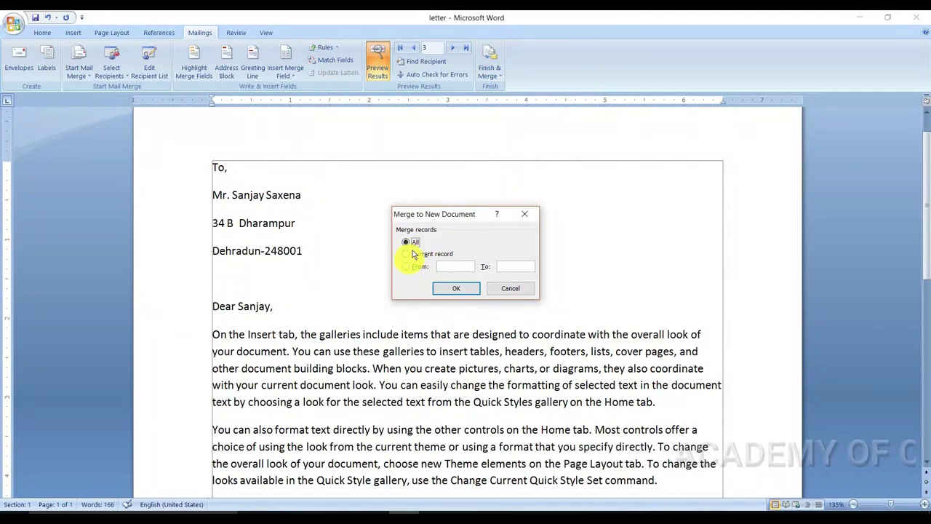
pyautogui.click(466, 290)
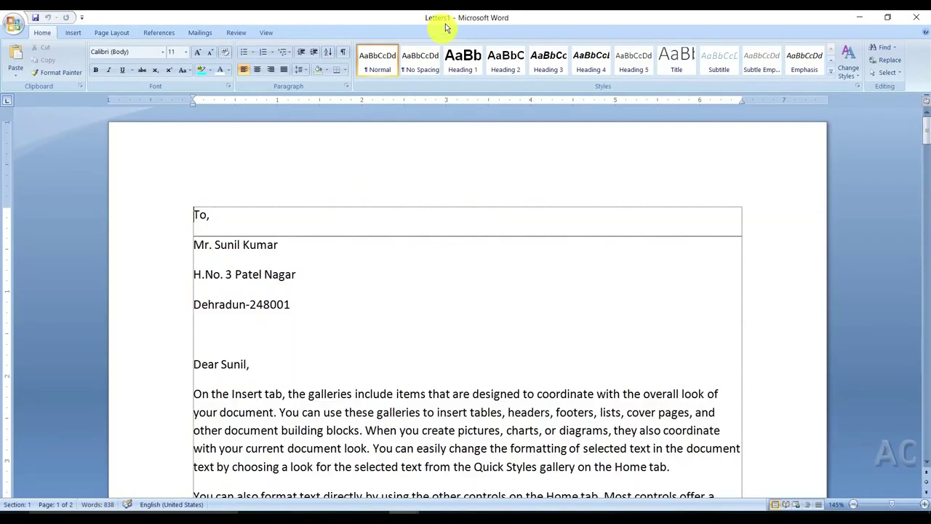
pyautogui.click(344, 288)
pyautogui.scroll(-5, 350, 291)
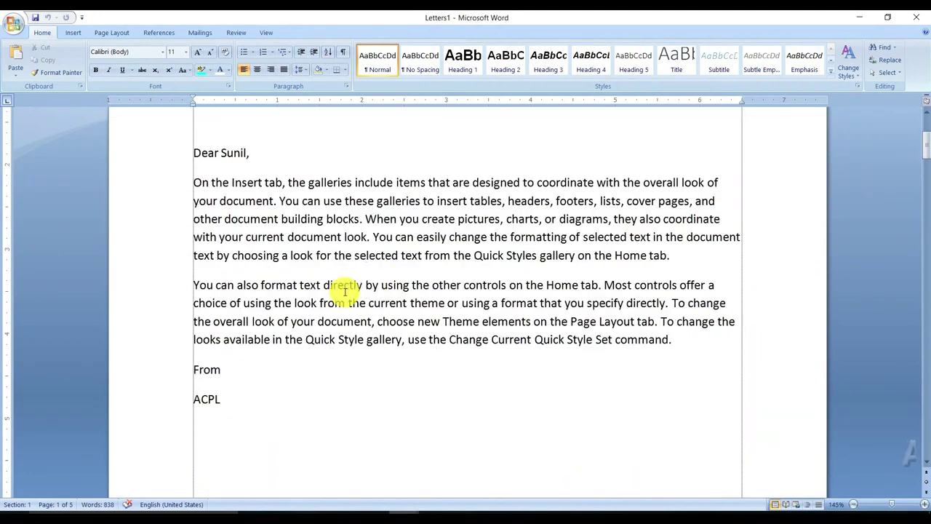
# Review the merged letters document from the first recipient's address block through the closing of the fourth letter.
pyautogui.scroll(4, 318, 281)
pyautogui.moveTo(209, 202); pyautogui.dragTo(237, 204)
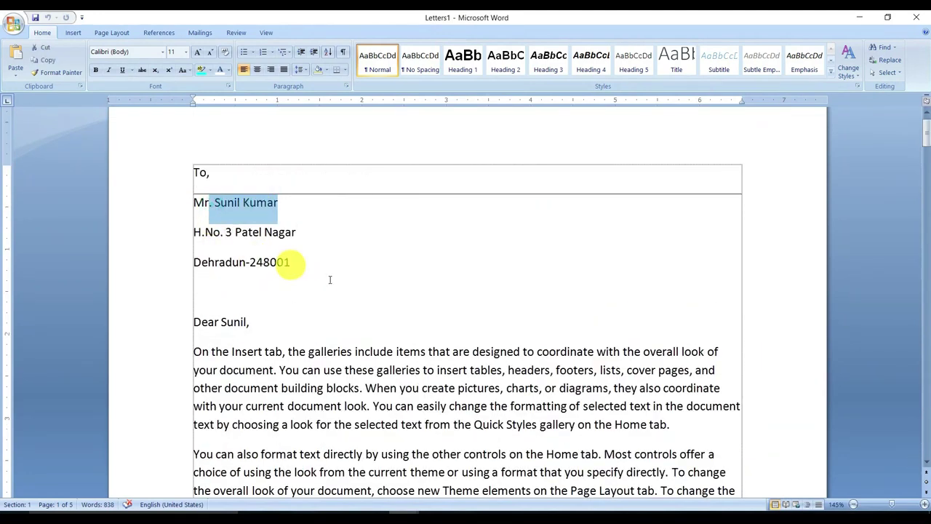
pyautogui.scroll(-5, 330, 281)
pyautogui.scroll(-8, 330, 279)
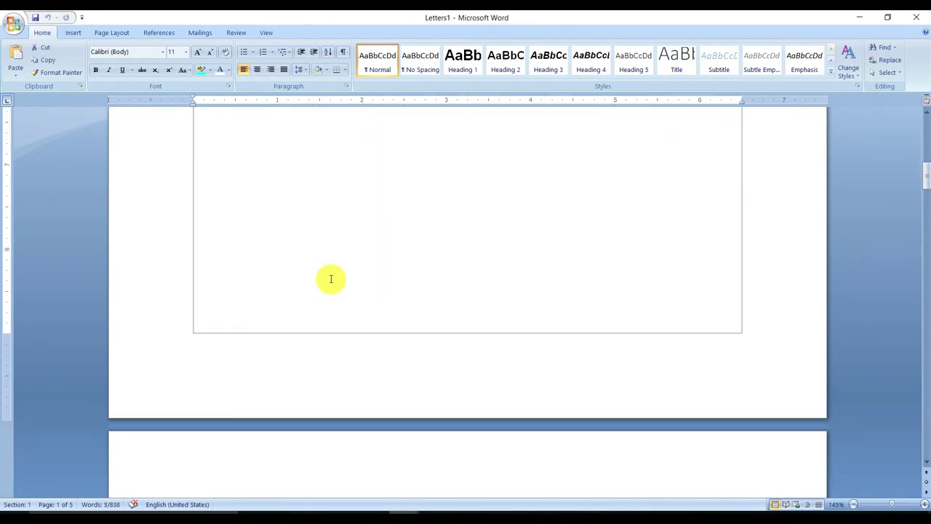
pyautogui.scroll(-15, 363, 352)
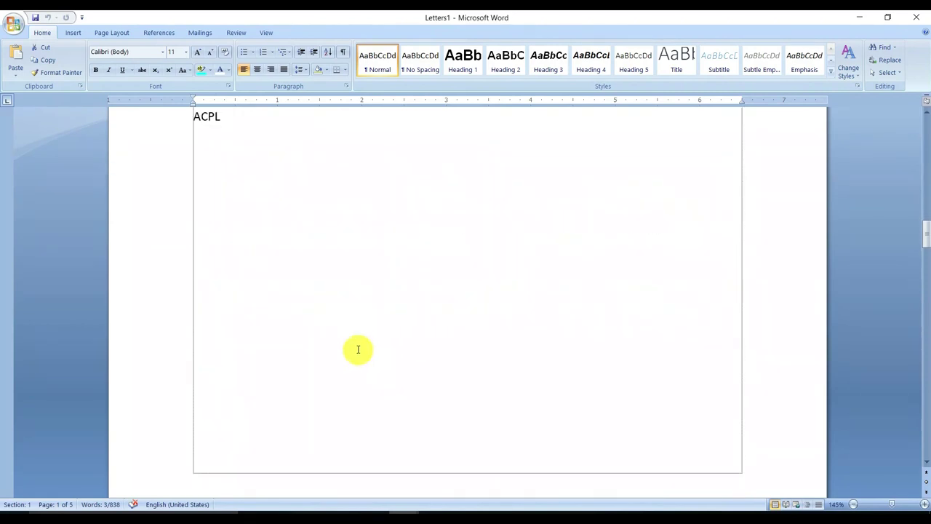
pyautogui.scroll(-15, 397, 336)
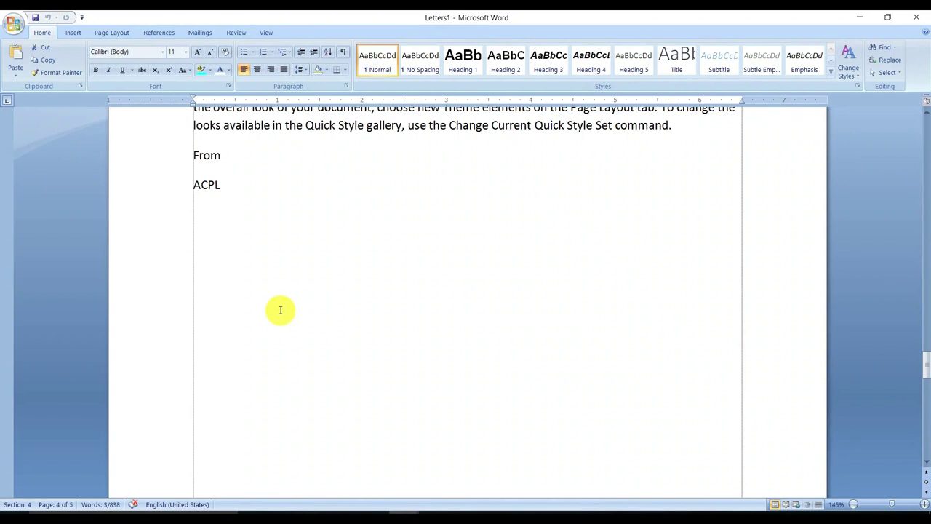
pyautogui.click(252, 223)
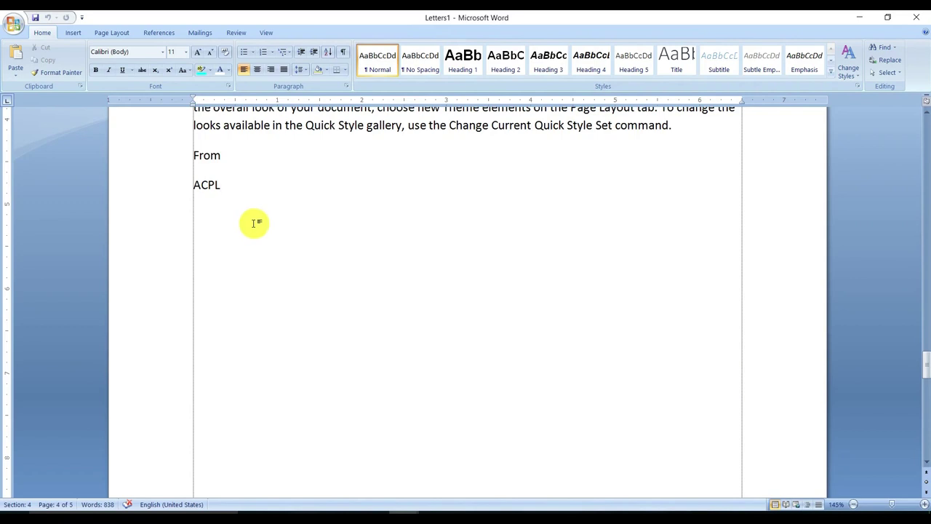
# Close the merged Letters1 document without saving it and return to the main letter document.
pyautogui.click(914, 21)
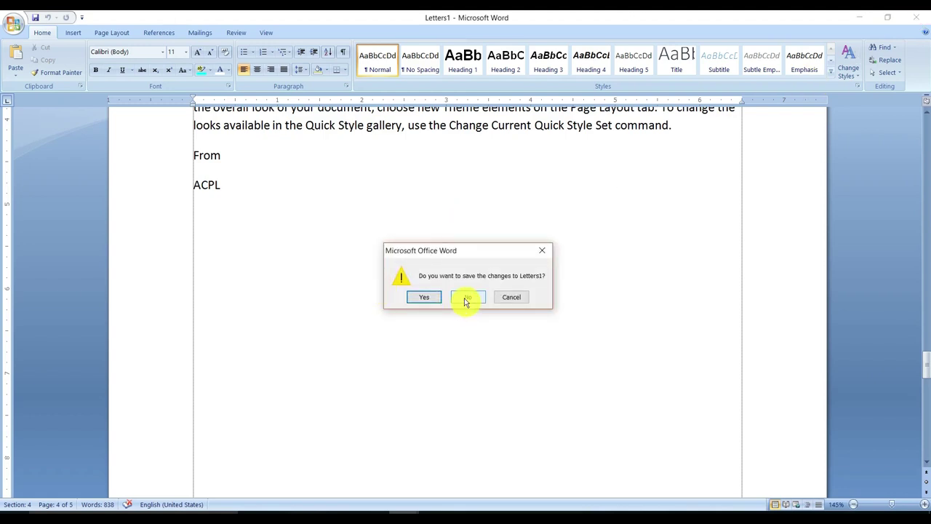
pyautogui.click(467, 298)
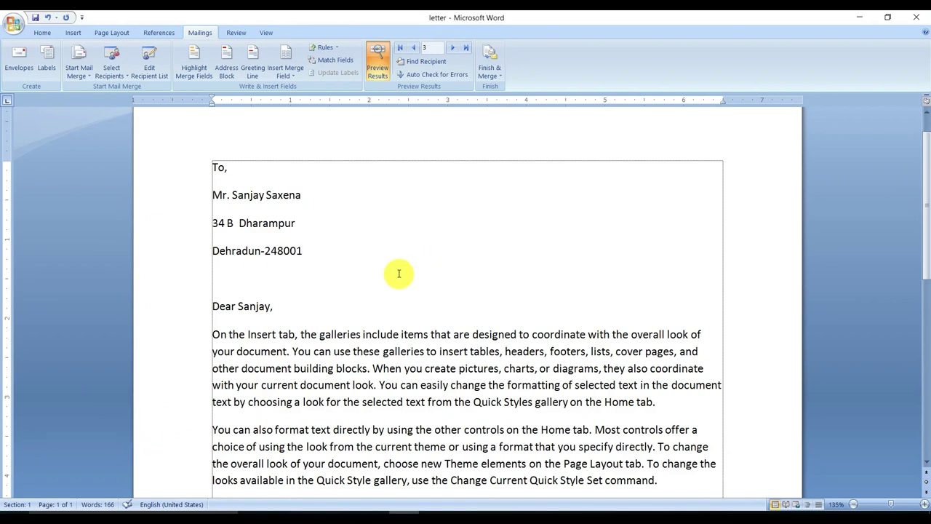
pyautogui.click(81, 76)
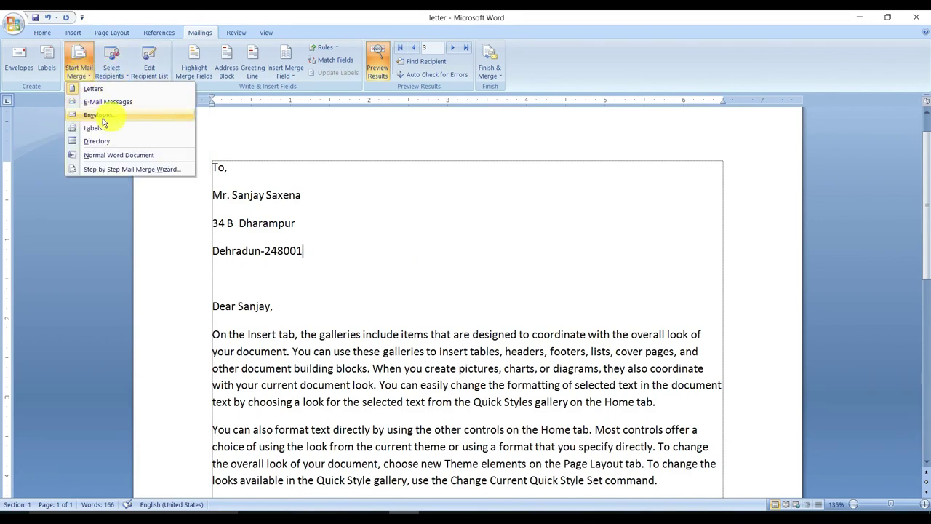
pyautogui.click(346, 234)
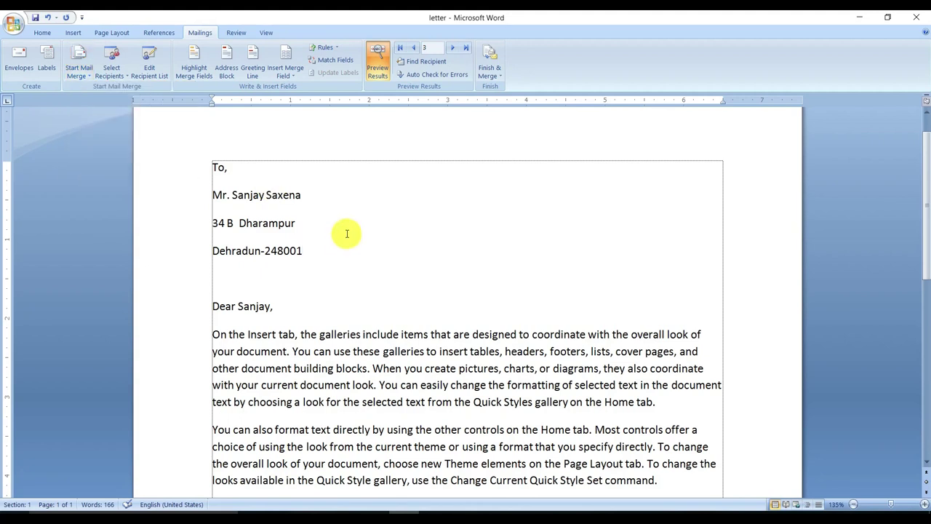